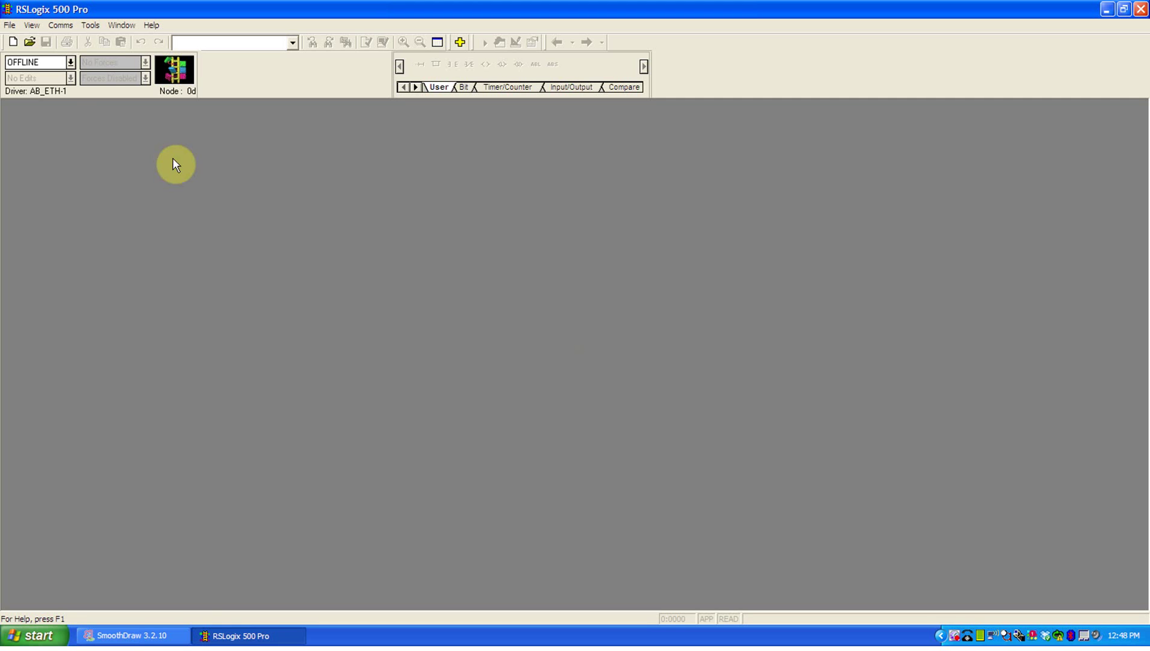
Step: Start a new project named HARD with the Bul.1763 MicroLogix 1100 Series A processor, dismissing the activation warning
left_click(11, 26)
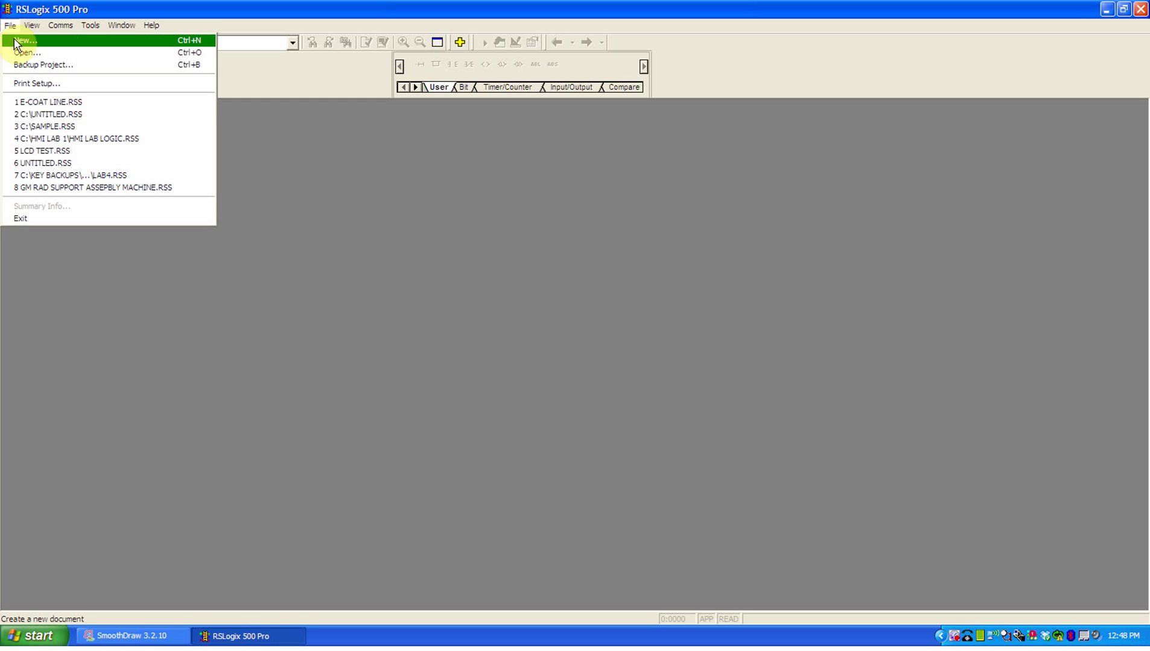
left_click(16, 42)
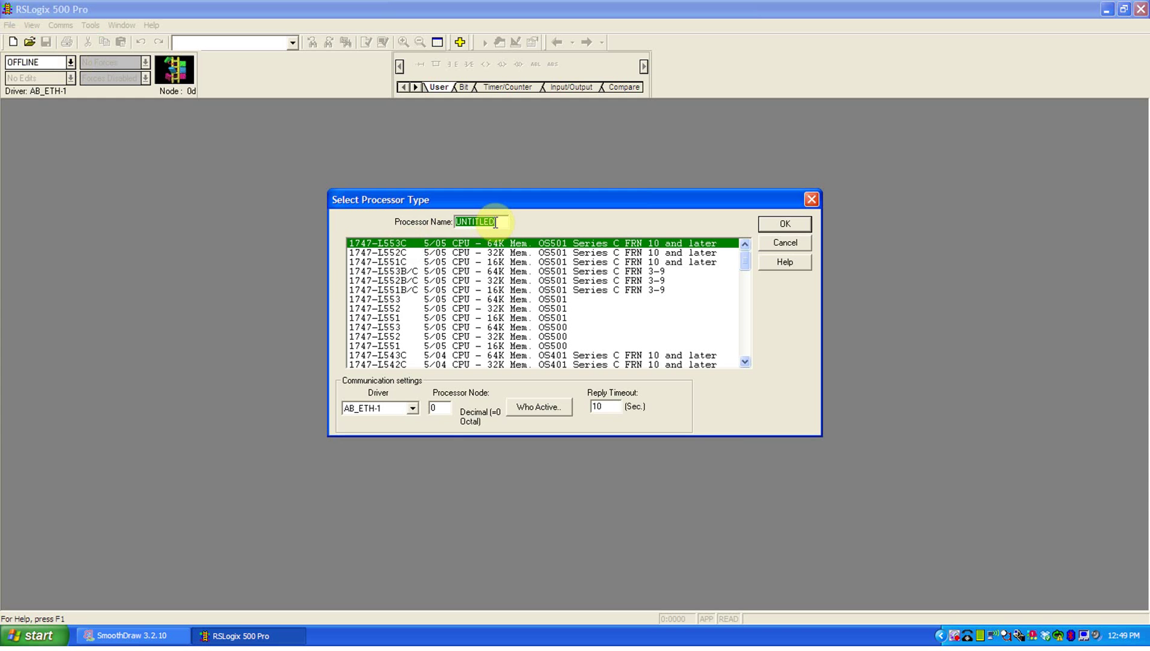
left_click_drag(495, 222, 445, 222)
type("HARD")
left_click_drag(748, 263, 747, 315)
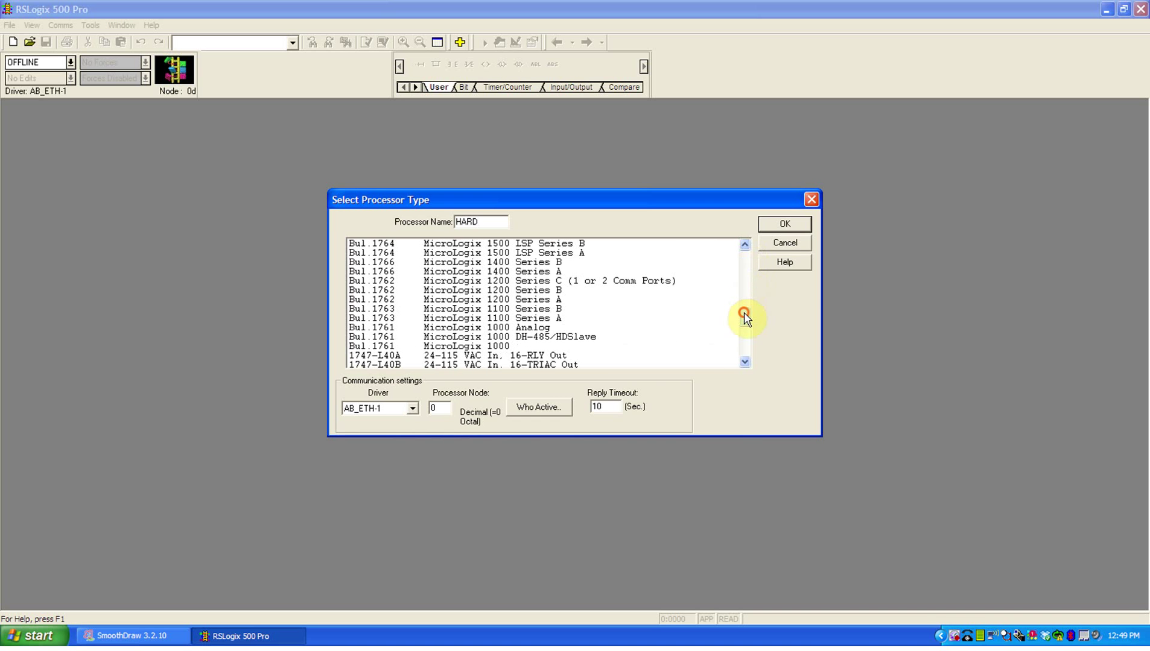
left_click(558, 318)
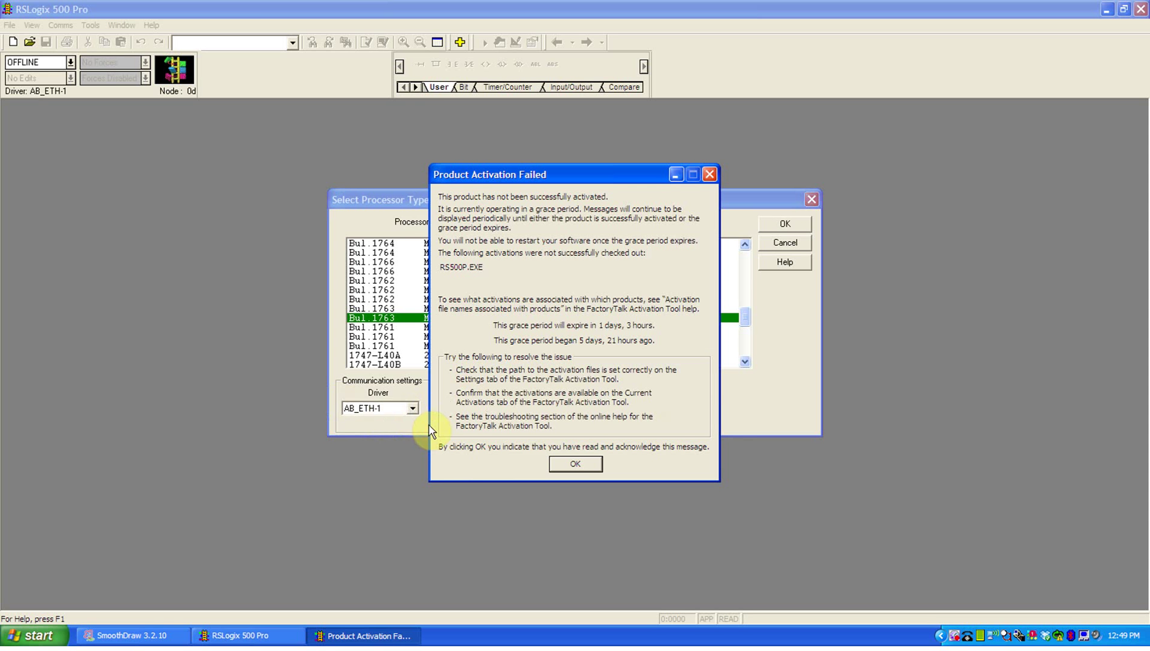
left_click(554, 466)
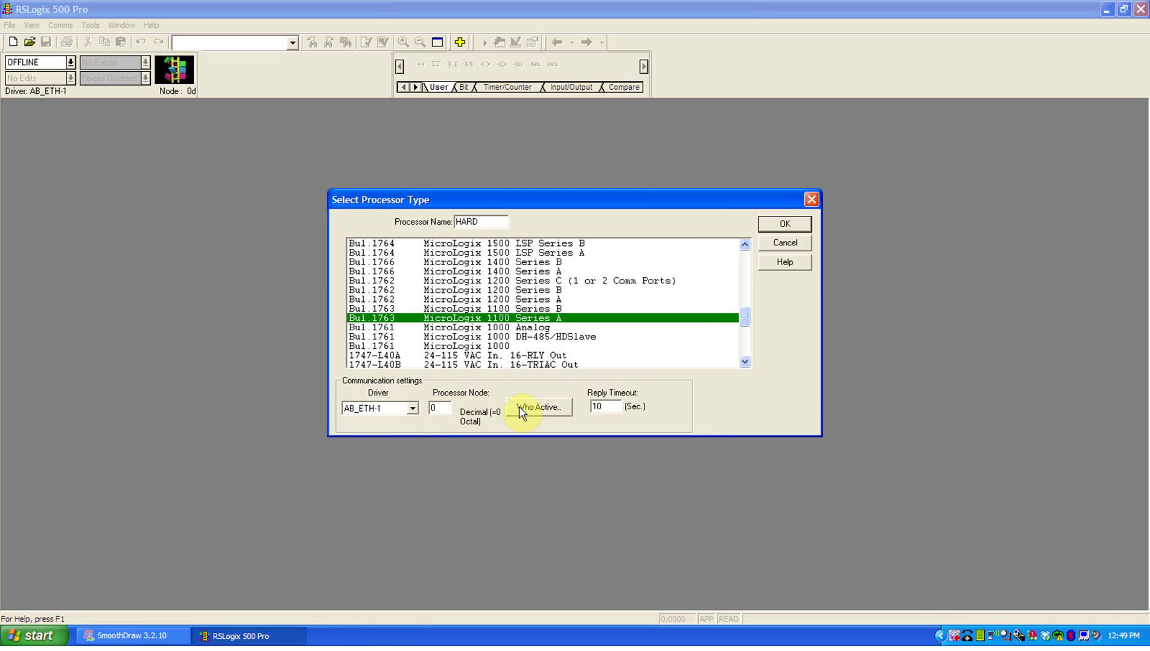
Step: Confirm the processor to create HARD, then select Controller > Controller Properties in the project tree
left_click(784, 225)
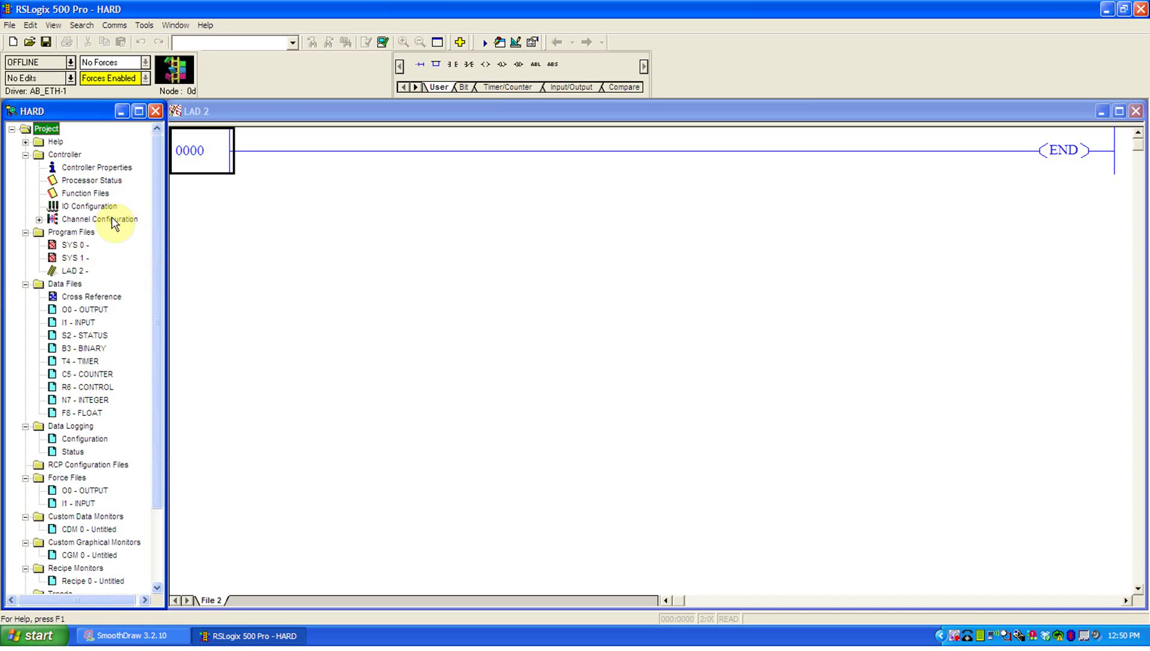
left_click(63, 154)
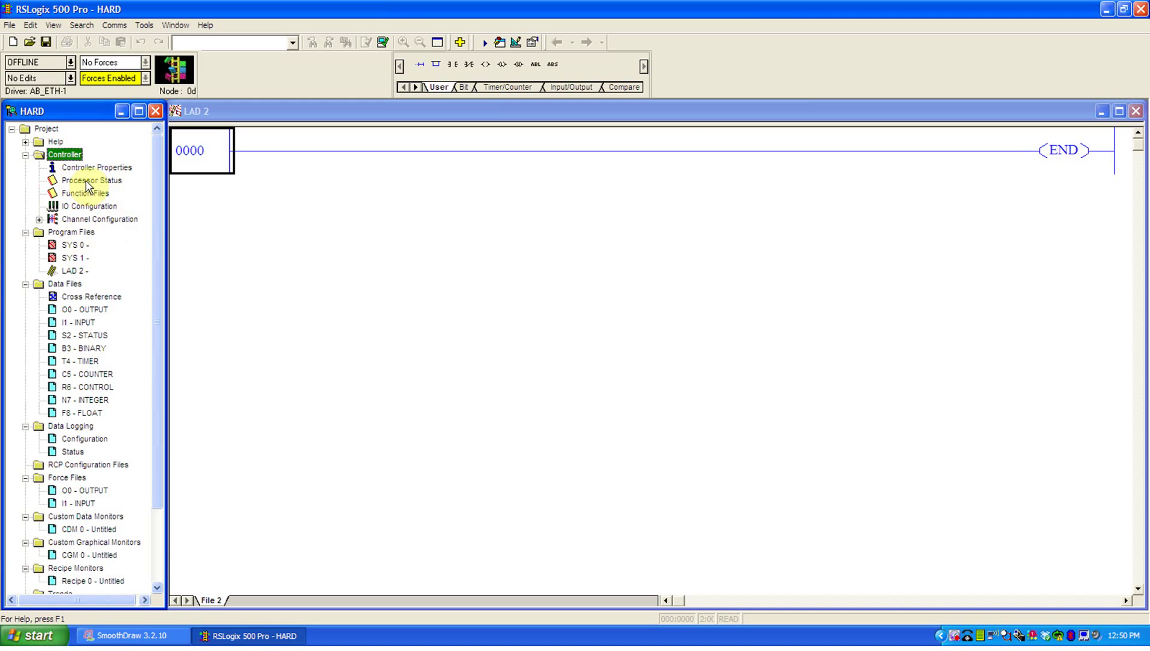
left_click(88, 167)
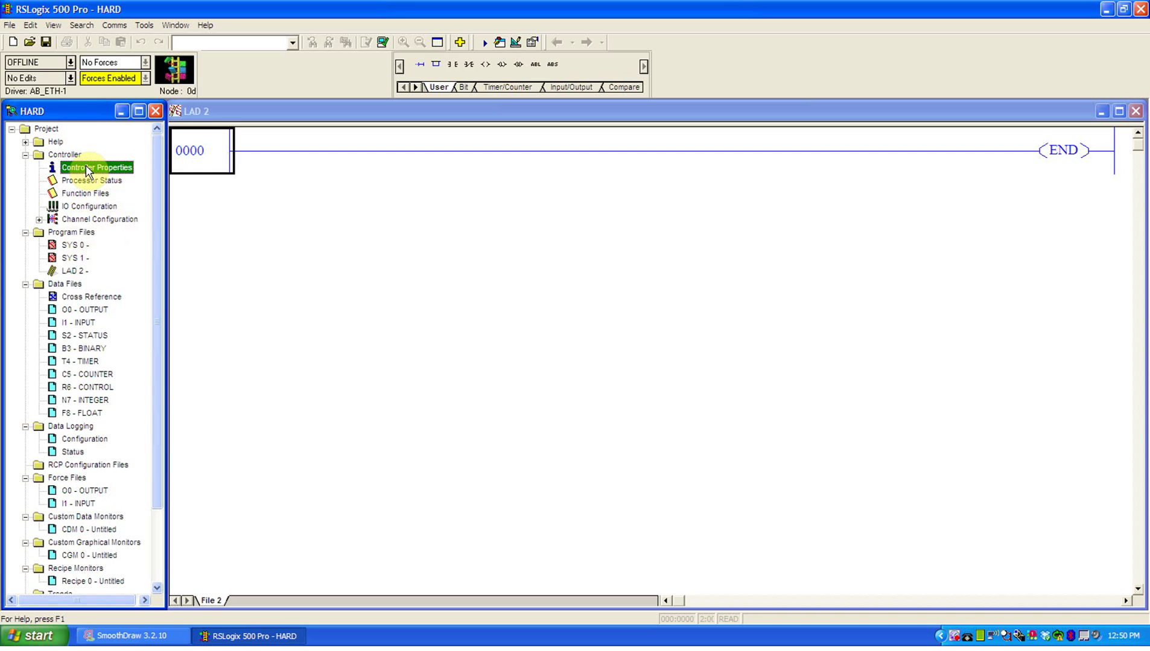
double_click(88, 168)
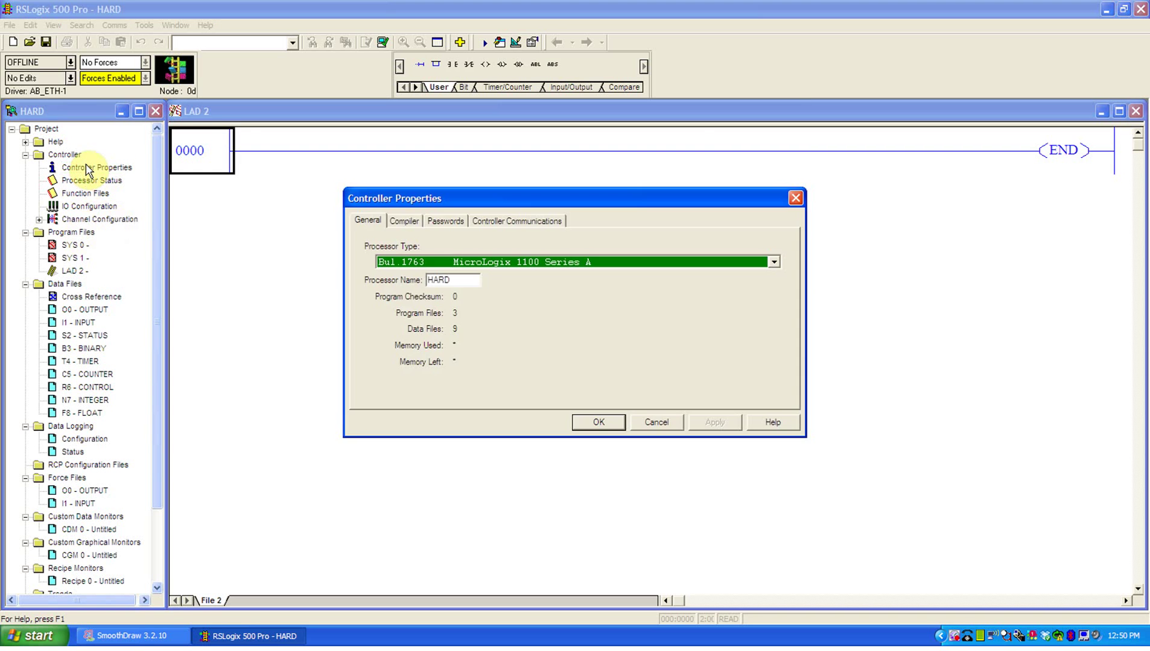
left_click(441, 226)
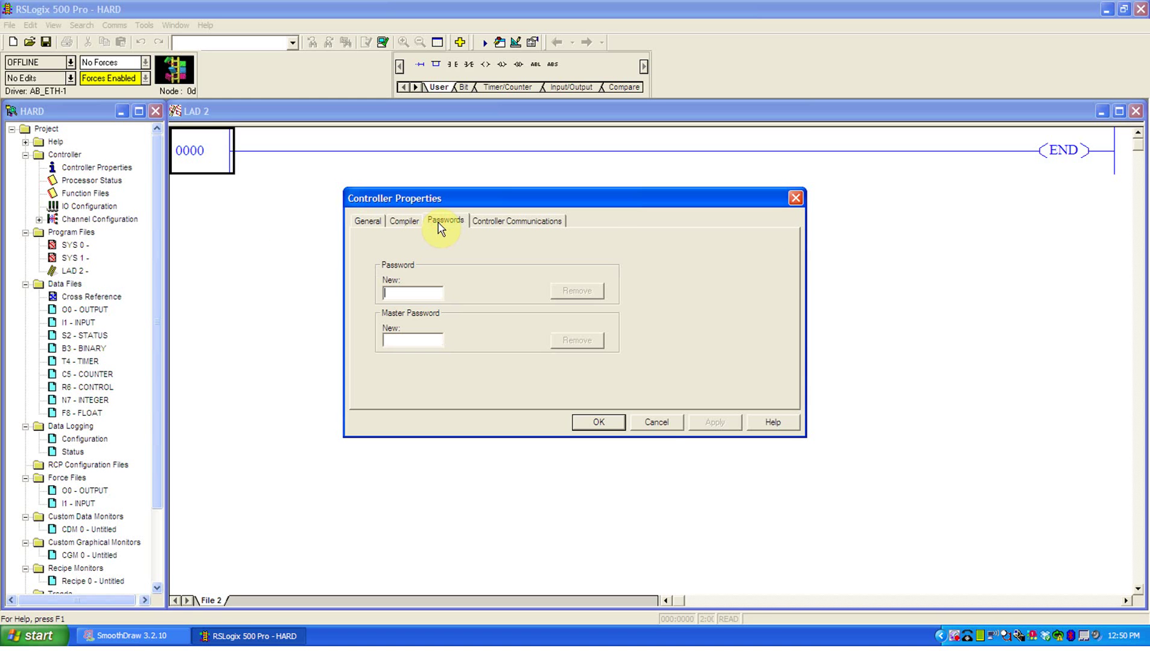
left_click(411, 225)
left_click(368, 221)
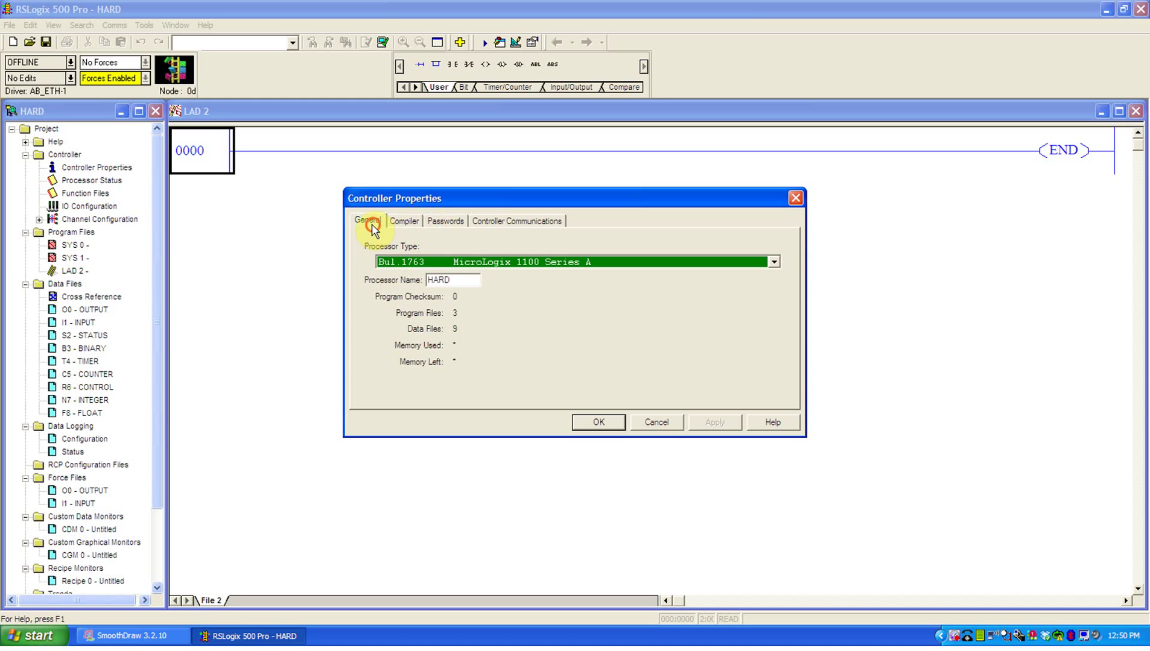
left_click(774, 262)
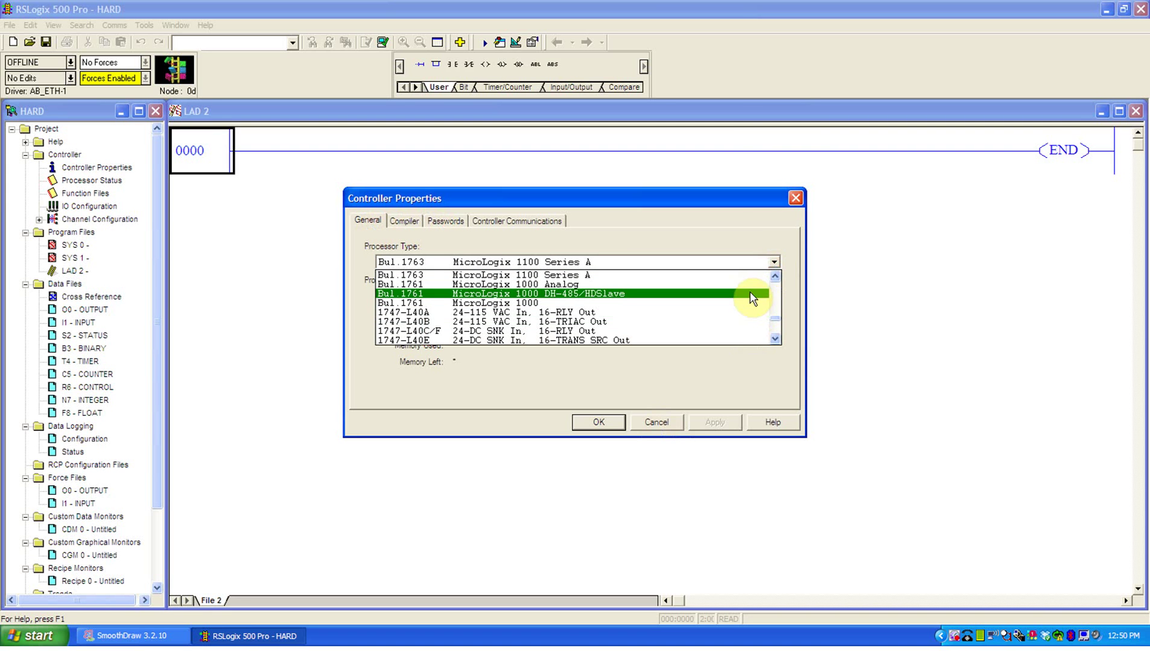
left_click(751, 278)
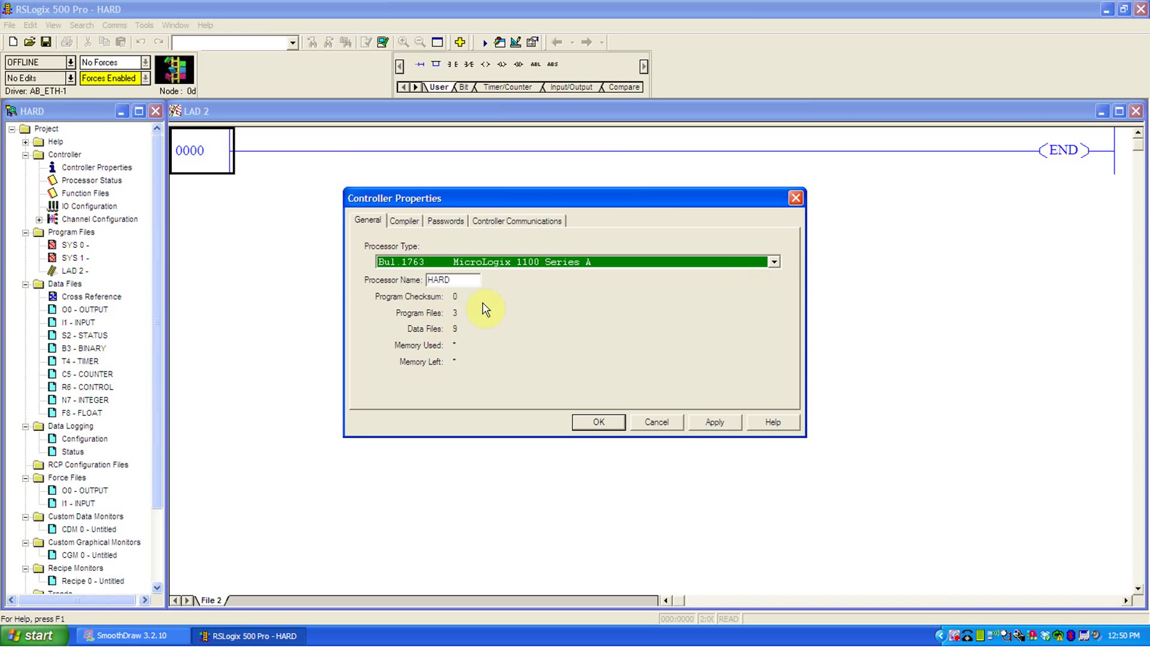
left_click(524, 221)
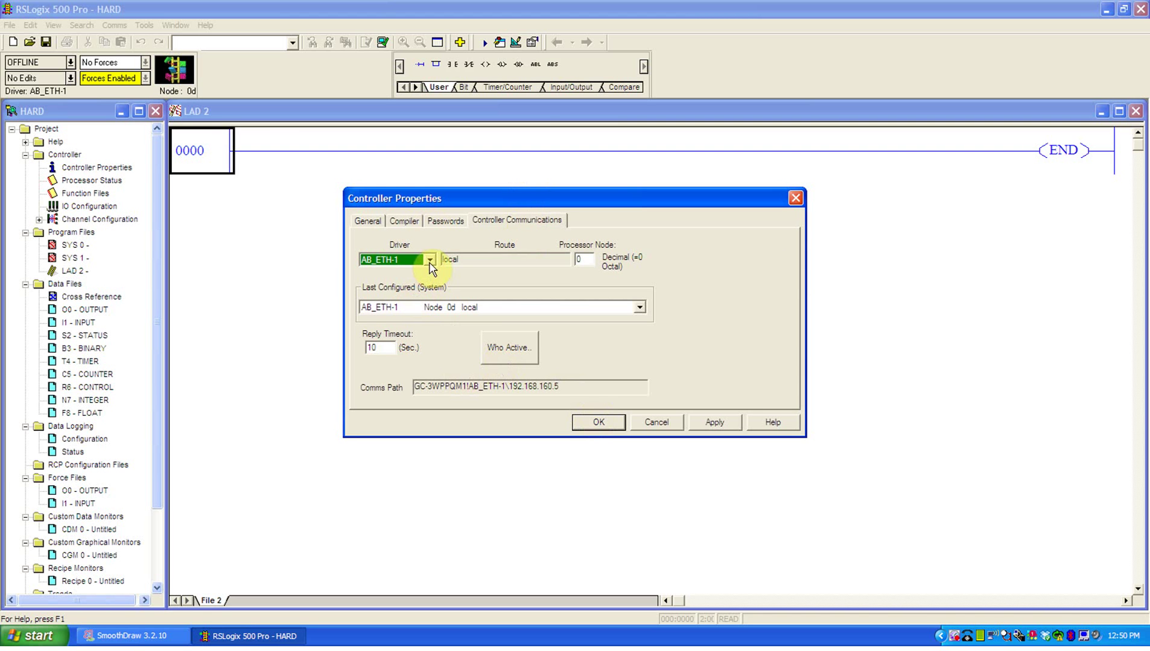
left_click(651, 423)
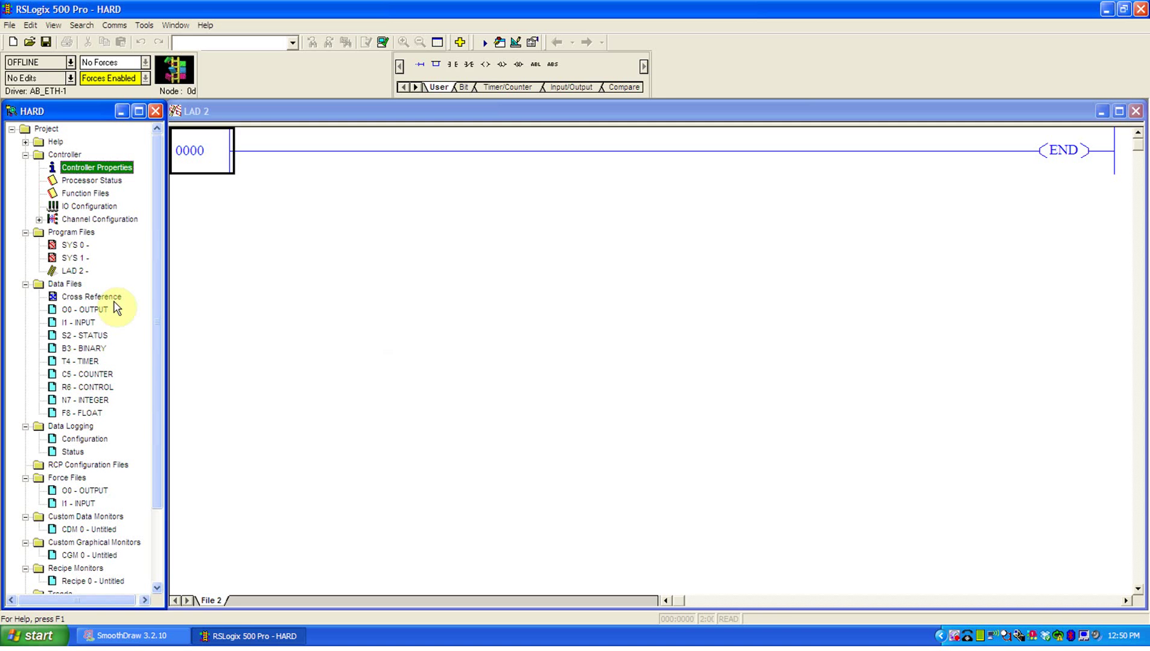
double_click(95, 182)
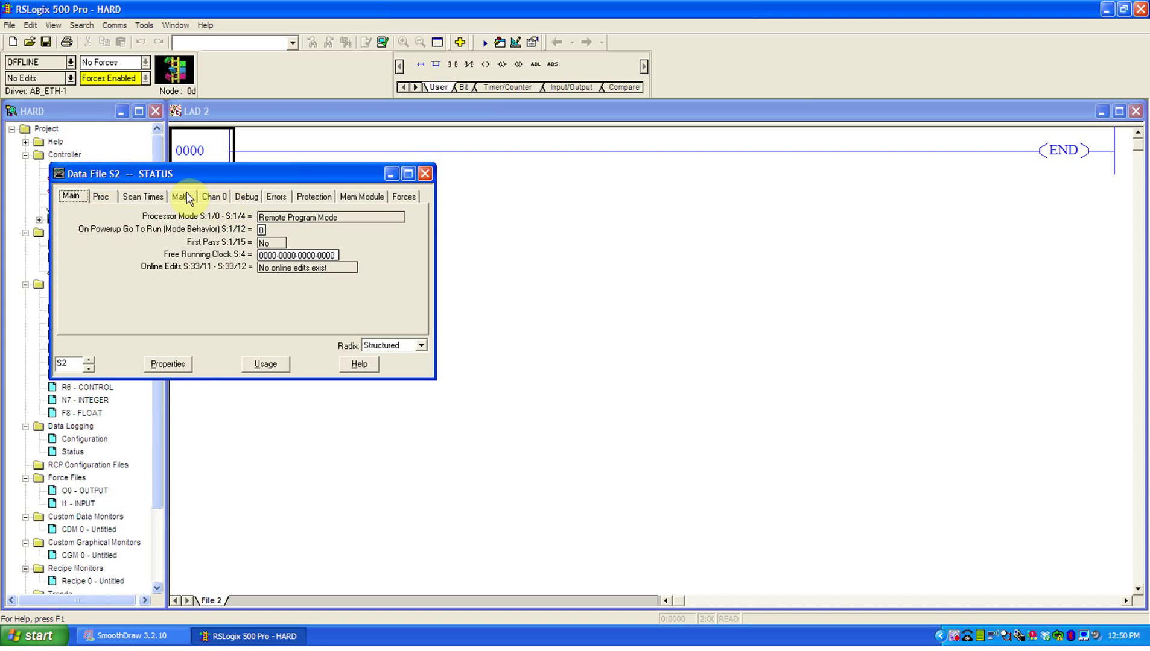
left_click(160, 197)
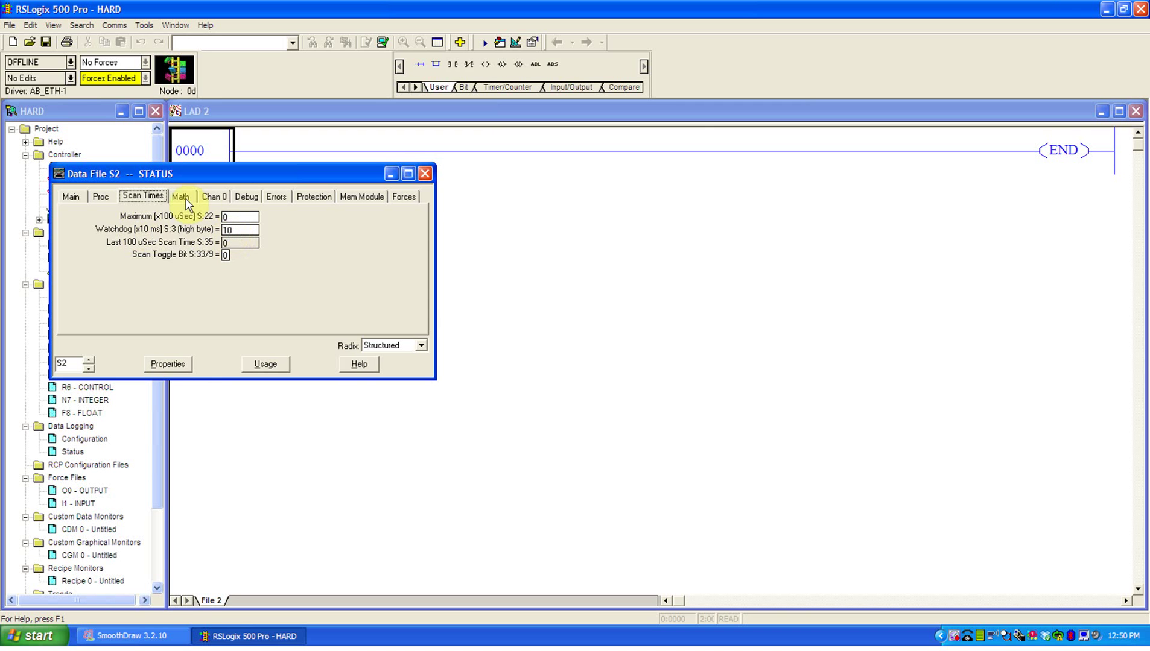
left_click(401, 199)
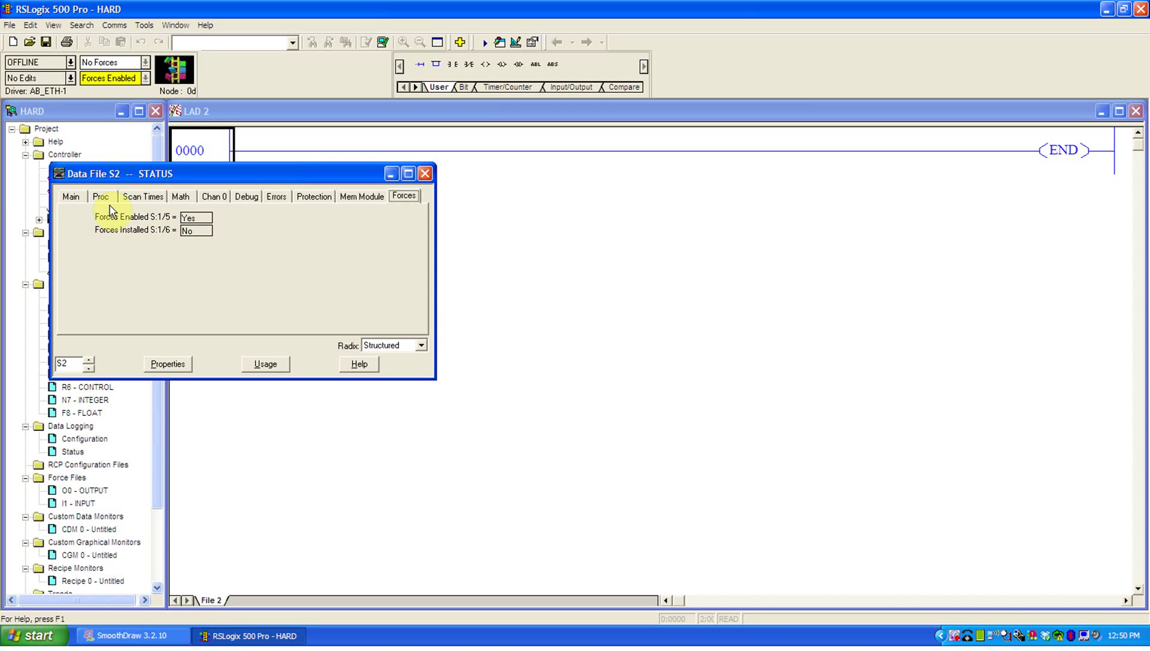
left_click(71, 197)
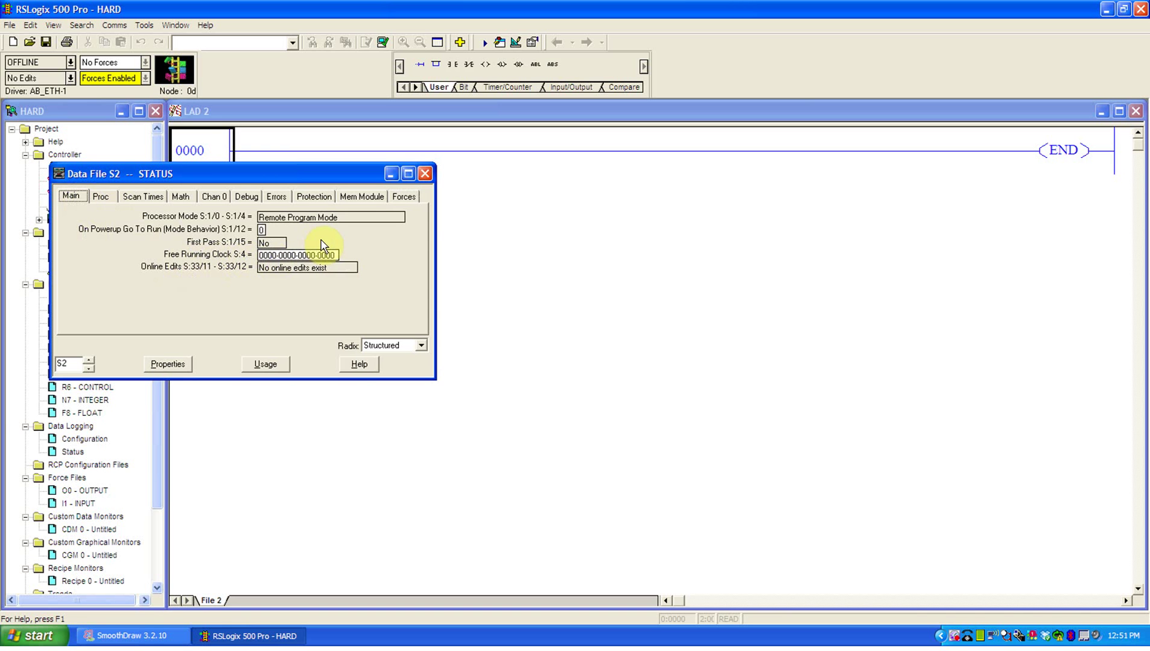
Step: Close the status data file and open the controller's Channel Configuration
left_click(424, 175)
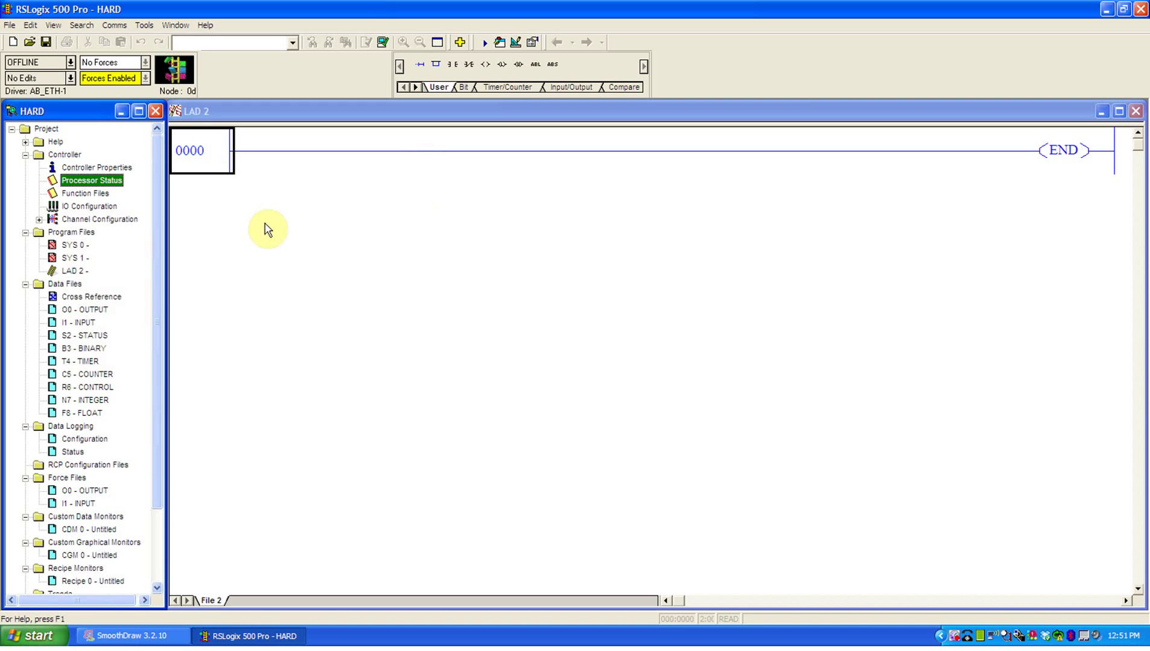
double_click(103, 219)
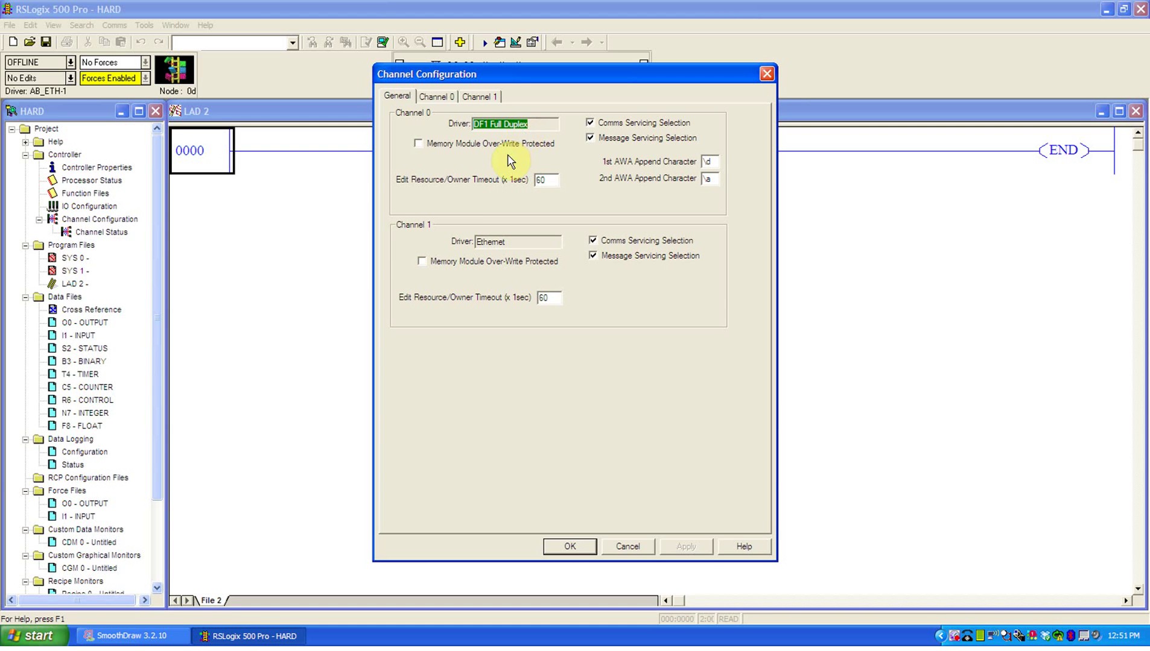
Step: Keep Channel 0 on DF1 Full Duplex and leave Channel 1's port setting at 10/100 Mbps
left_click(452, 98)
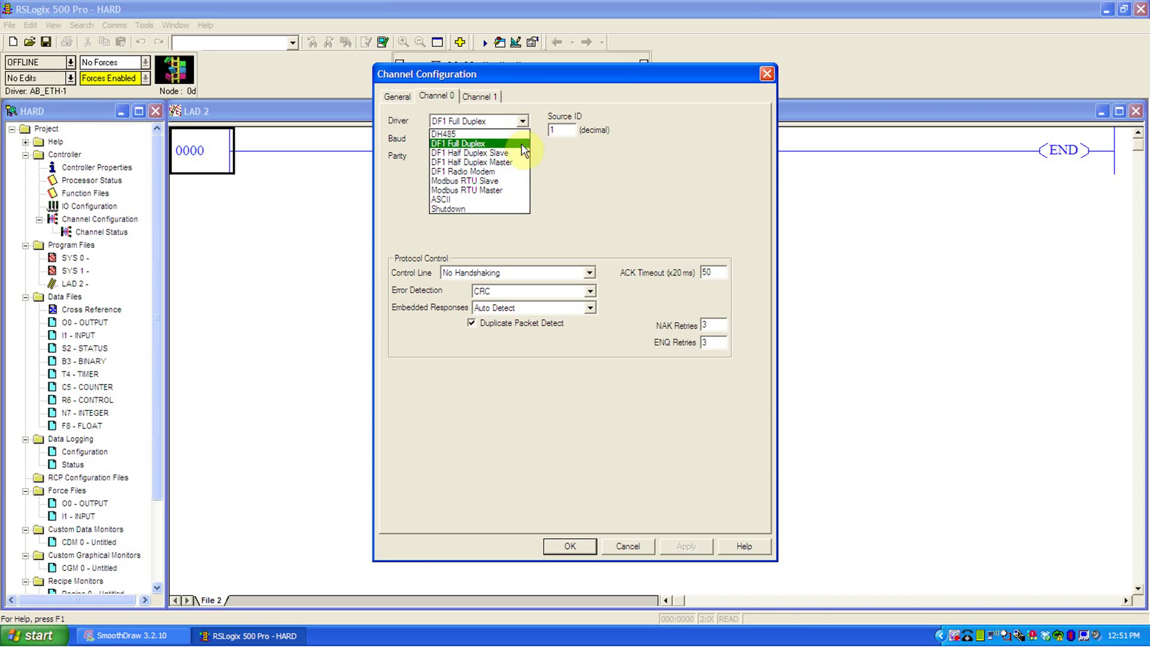
left_click(523, 143)
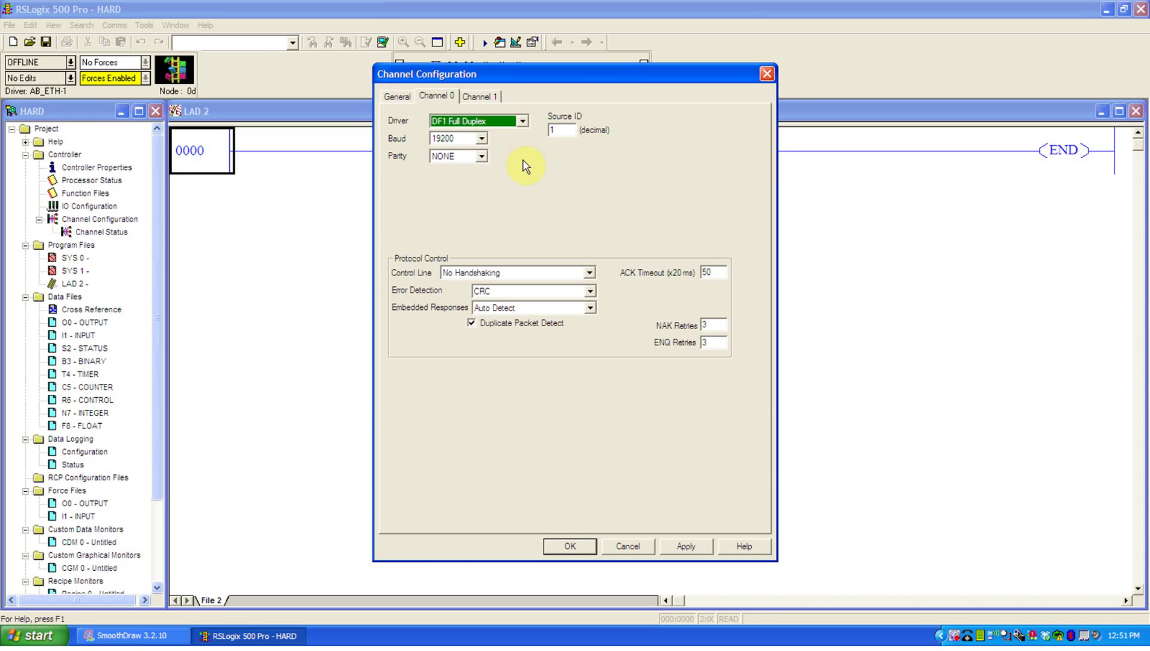
left_click(497, 100)
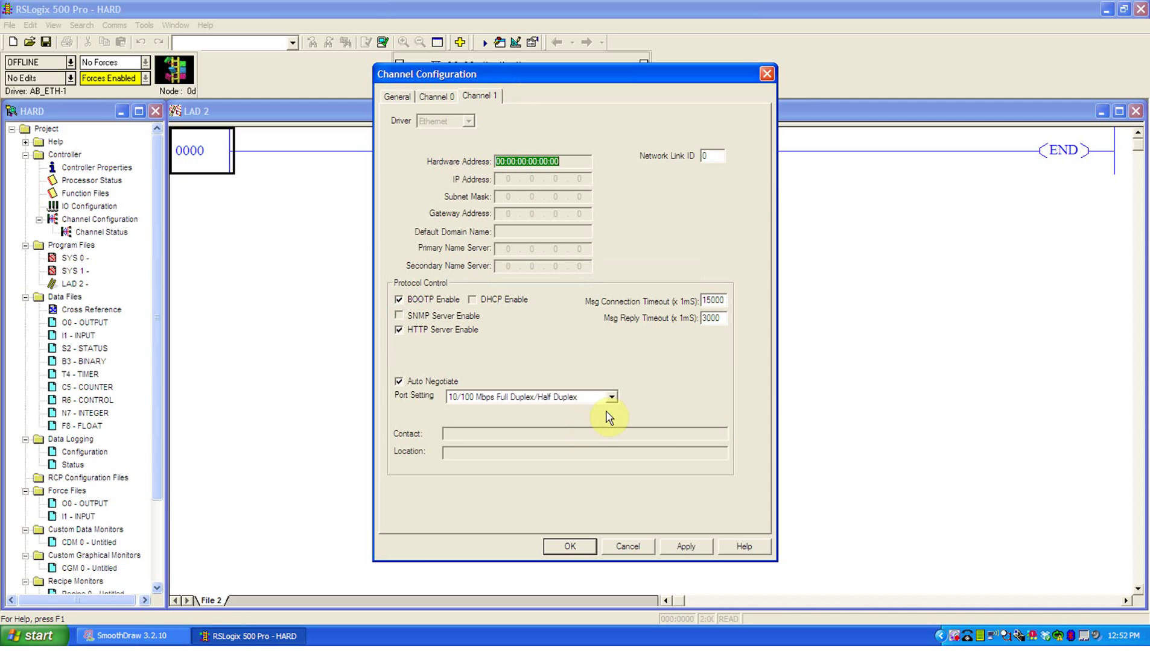
left_click(611, 397)
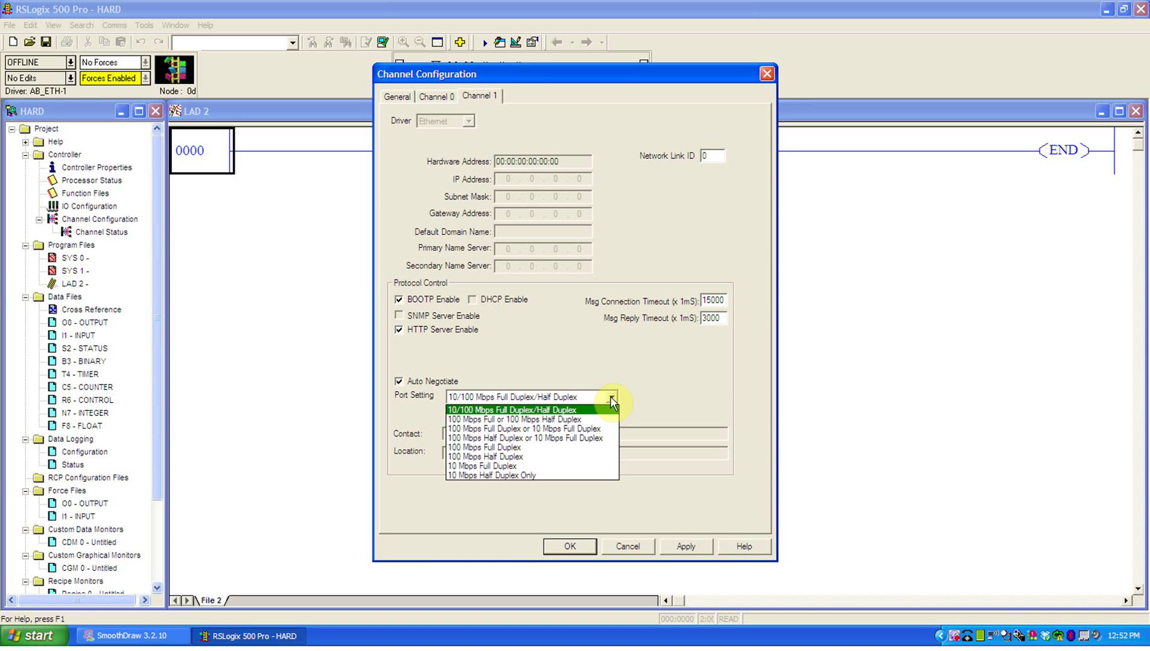
left_click(651, 374)
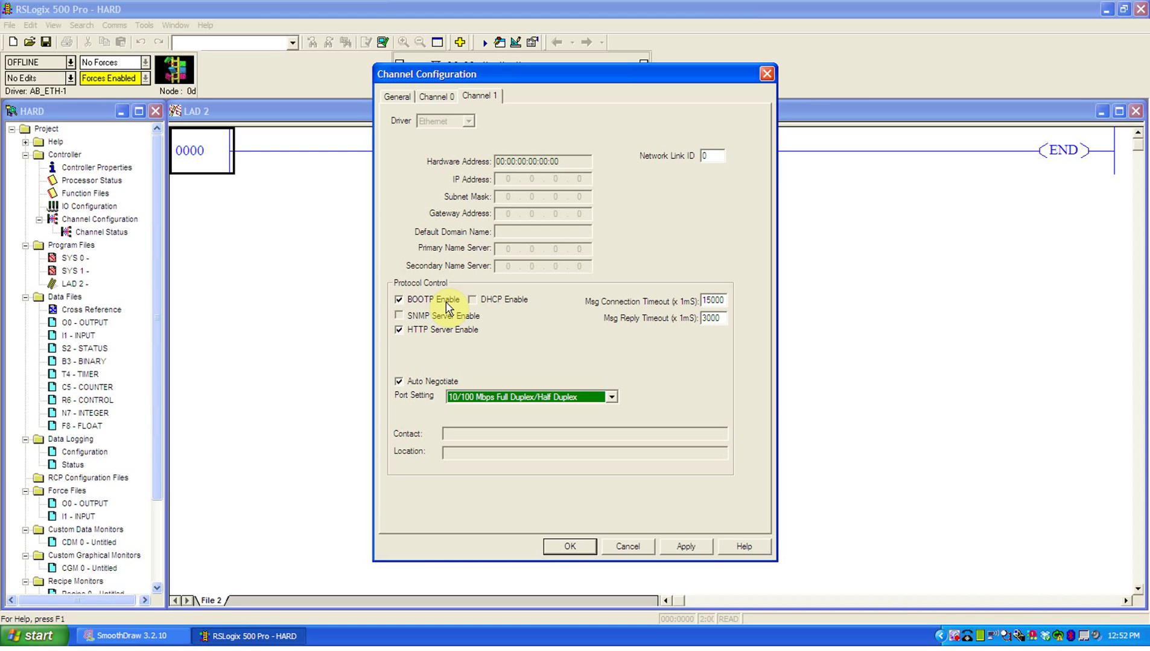
Step: Disable BOOTP and give Channel 1 IP 192.168.160.200 with subnet mask 255.255.255.0
left_click(399, 301)
left_click(508, 179)
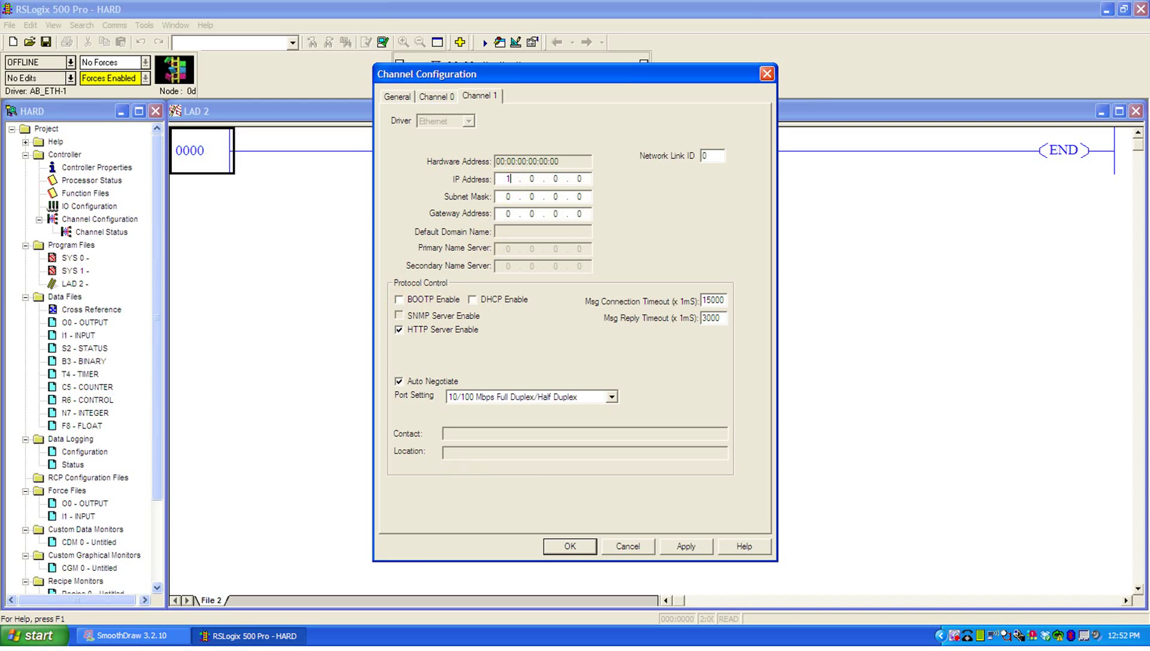
type("192 . 168 . 160")
left_click(508, 197)
type("255 . 255 . 255")
left_click(570, 546)
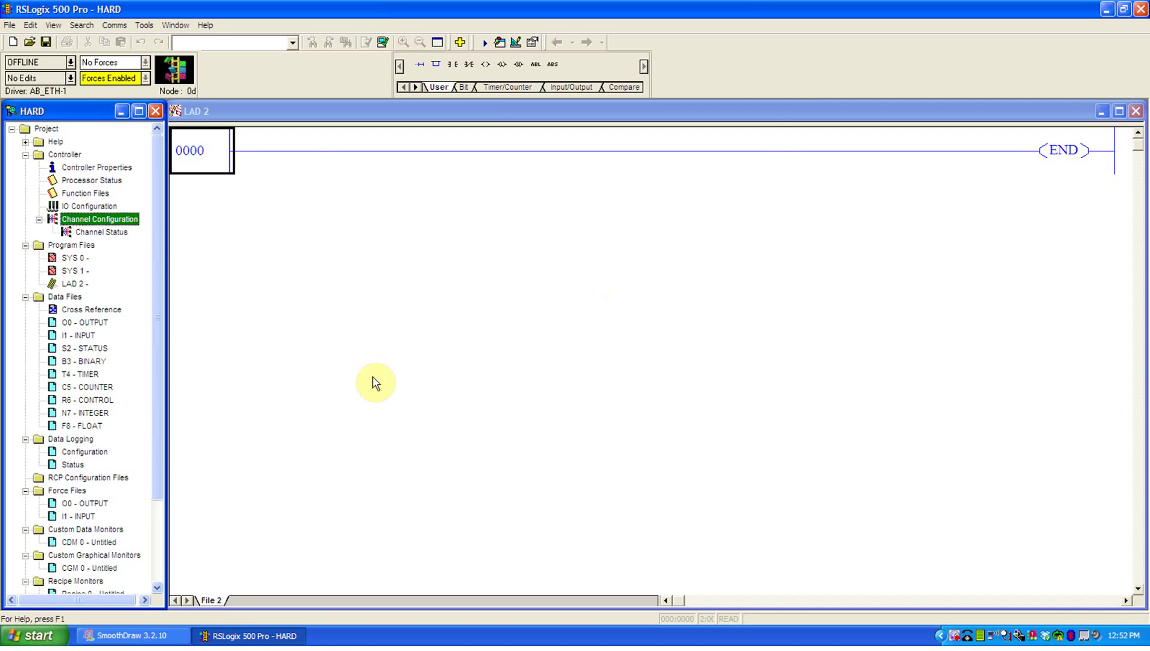
double_click(125, 219)
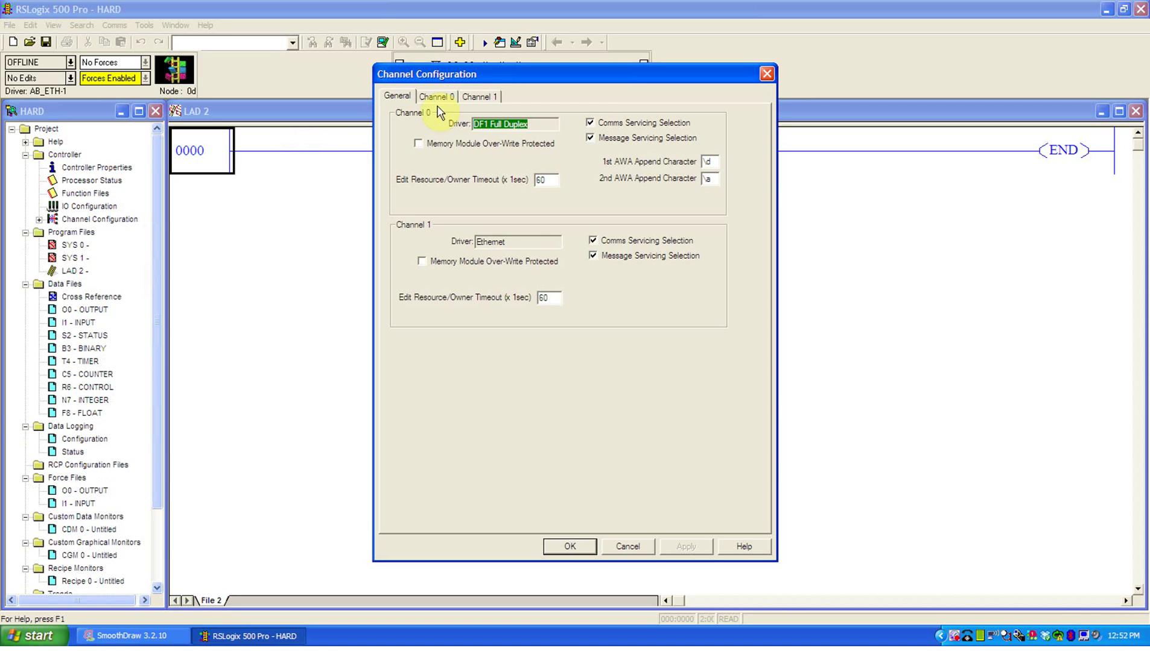
left_click(478, 98)
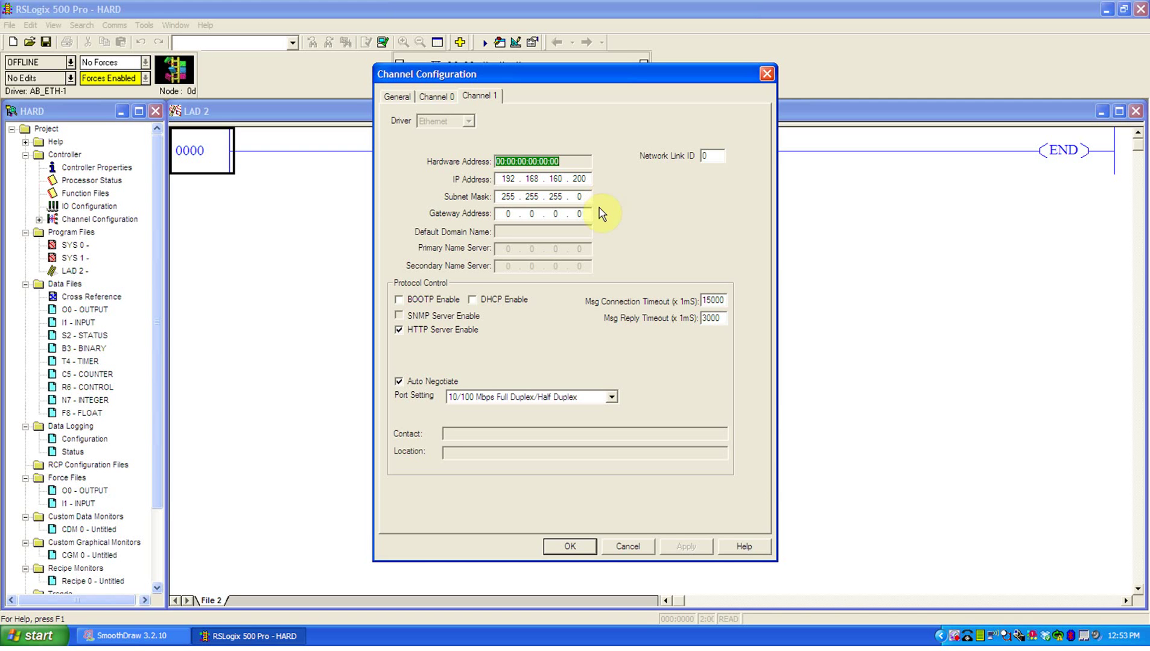
left_click(628, 547)
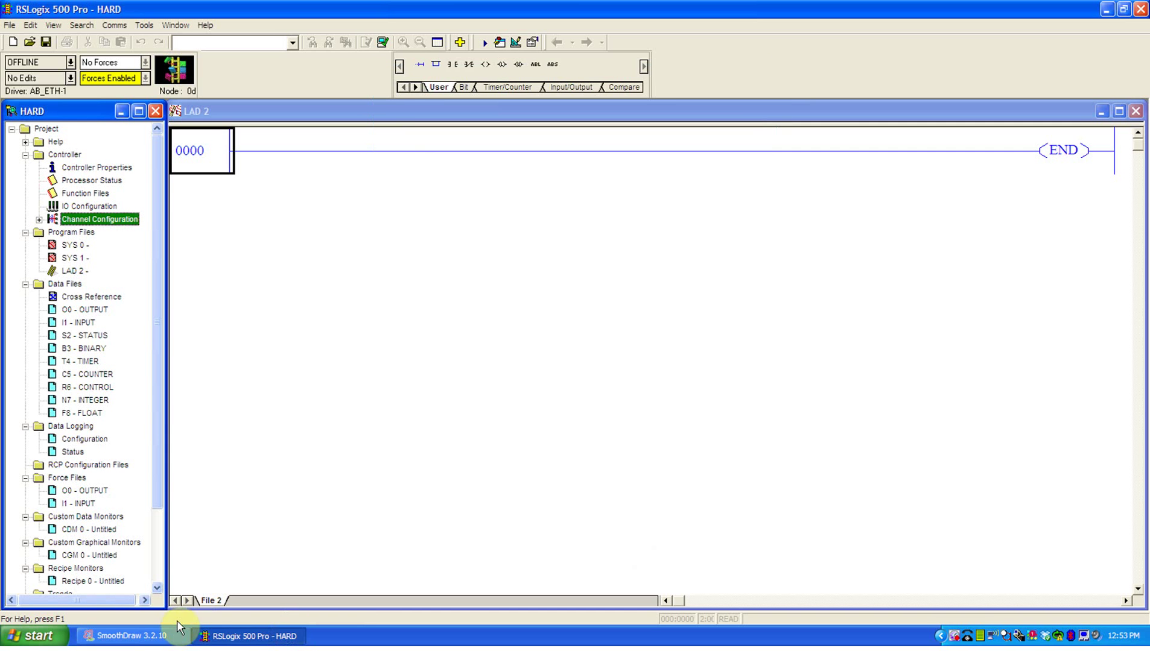
Step: Bring SmoothDraw forward and turn off View > Left Panel to widen the canvas
left_click(156, 638)
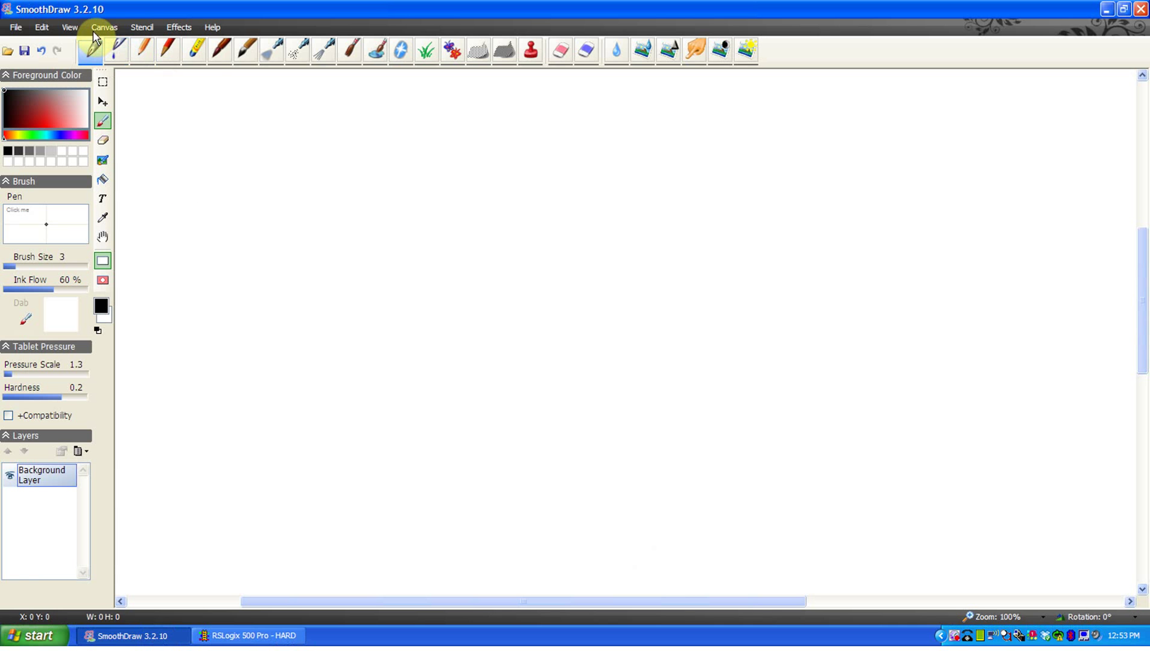
left_click(69, 28)
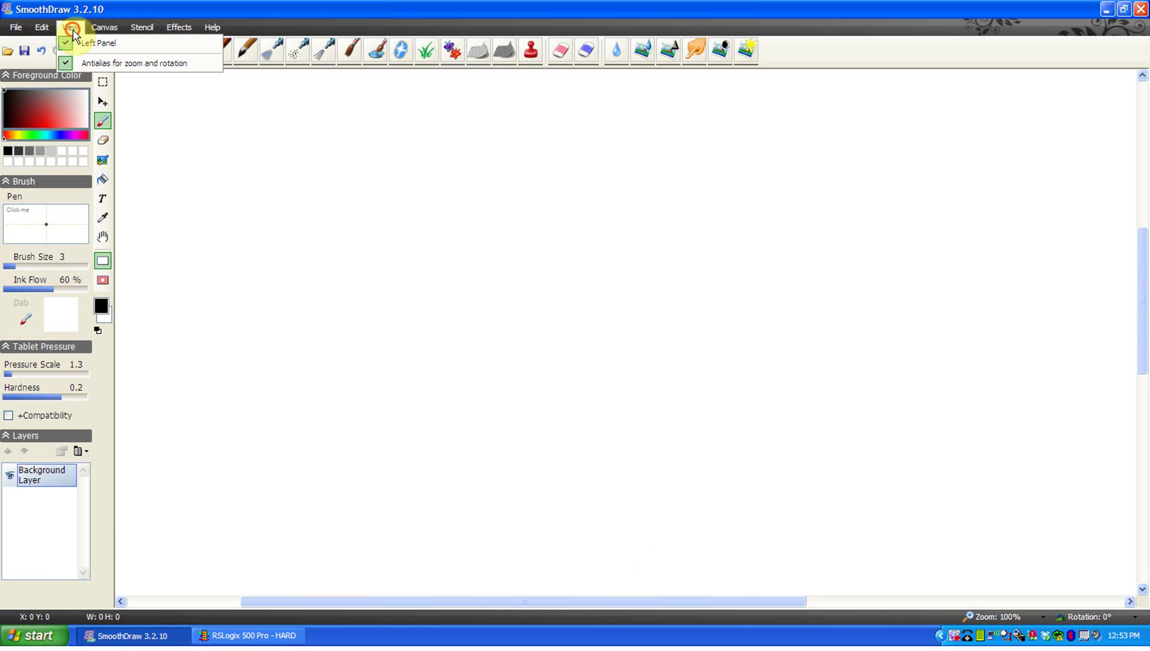
left_click(91, 63)
left_click(70, 27)
left_click(79, 41)
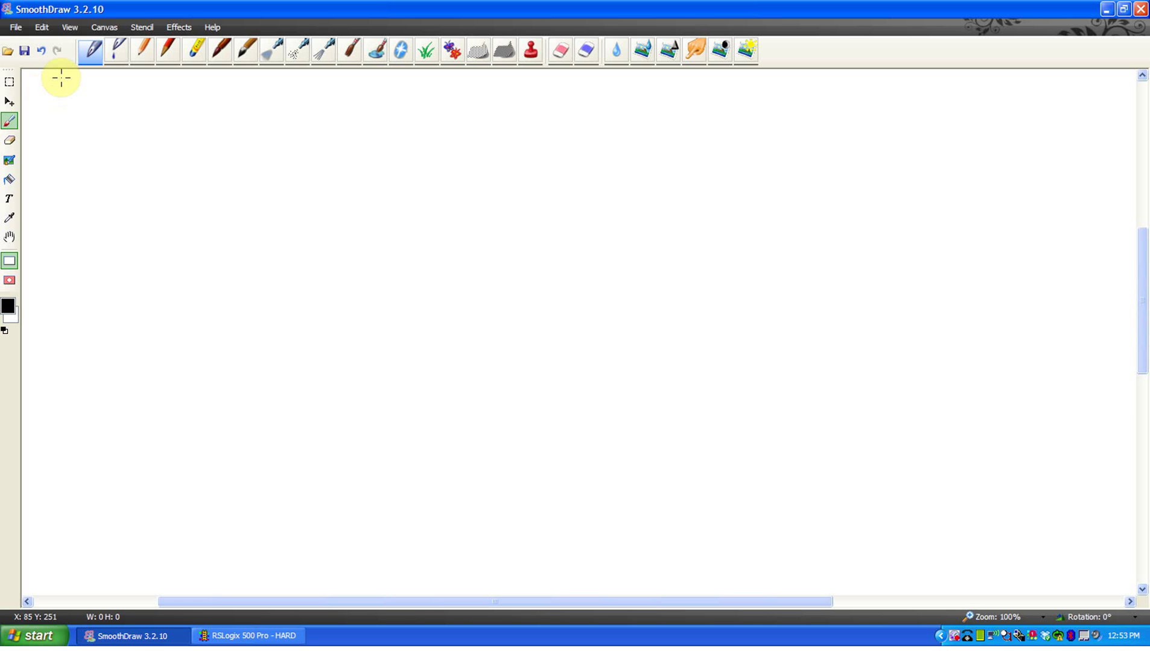
Step: Write '1) MAC - finger' at top left and '2) IP - Name' beneath it, underlining 'IP - Name'
mouse_move(63, 77)
left_mouse_down()
mouse_move(73, 90)
mouse_move(115, 78)
mouse_move(158, 95)
left_mouse_up()
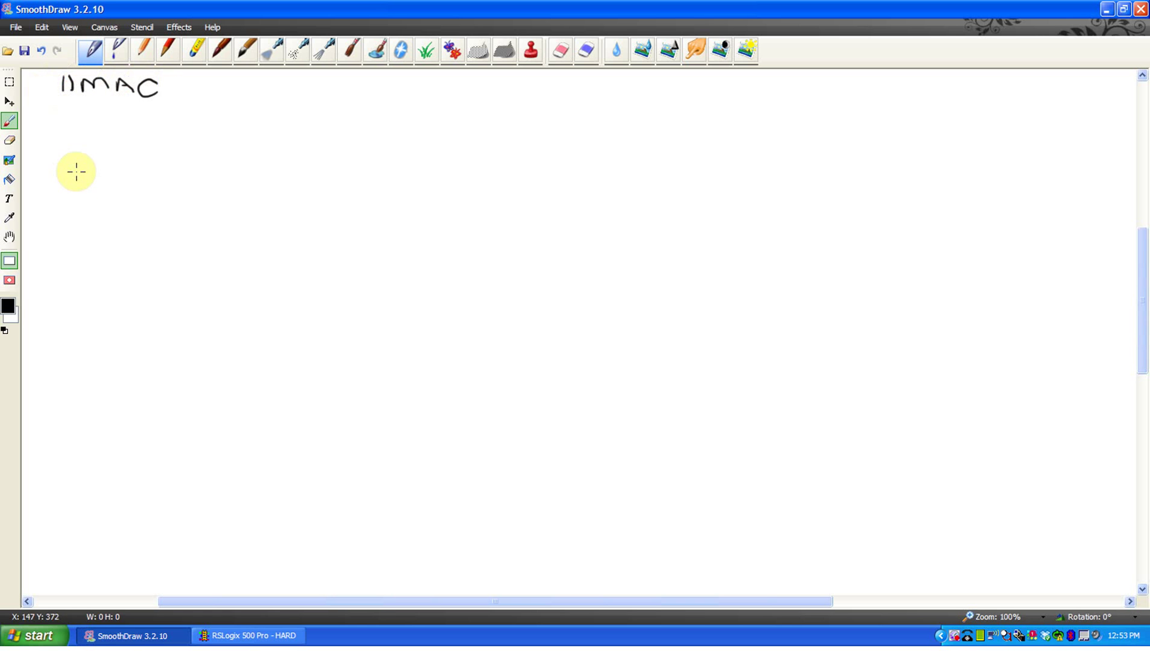
mouse_move(57, 194)
left_mouse_down()
mouse_move(59, 184)
mouse_move(71, 208)
mouse_move(107, 199)
left_mouse_up()
mouse_move(100, 207)
left_mouse_down()
mouse_move(115, 206)
mouse_move(118, 180)
mouse_move(120, 192)
left_mouse_up()
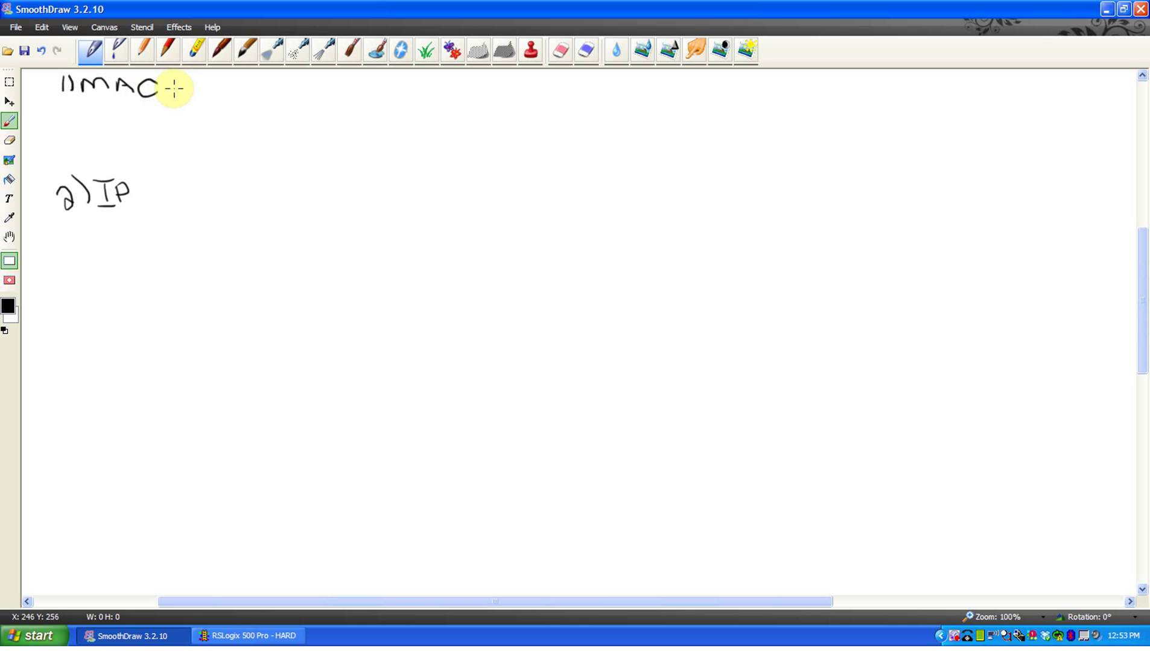
left_click_drag(171, 87, 287, 99)
left_click_drag(291, 102, 301, 90)
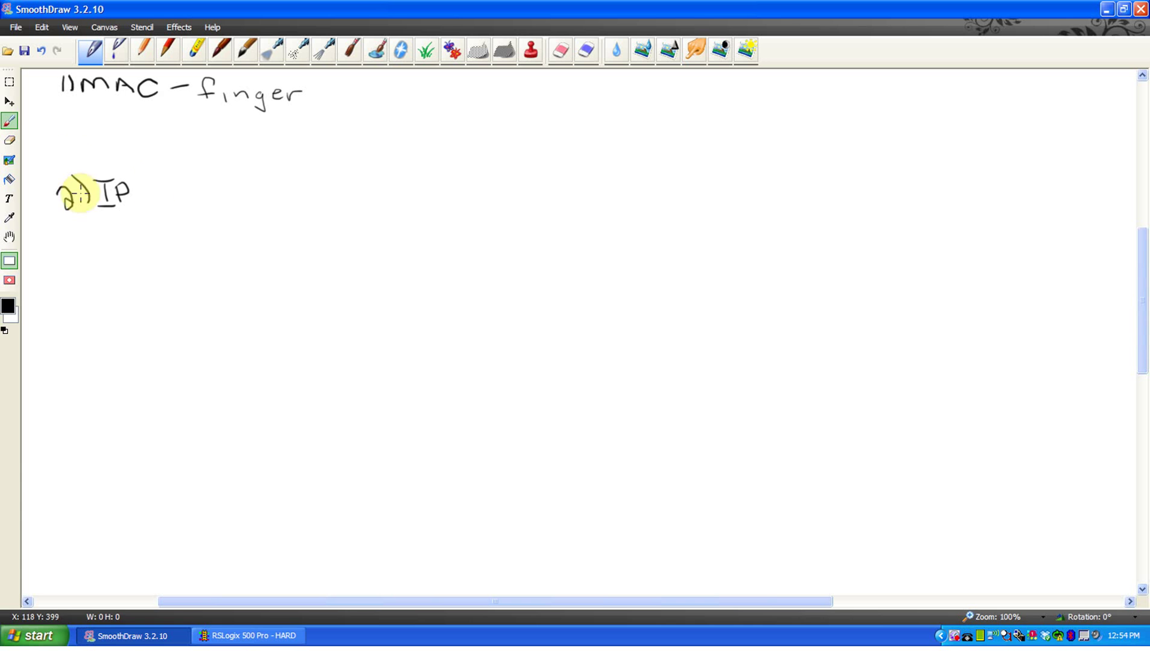
left_click_drag(147, 194, 268, 191)
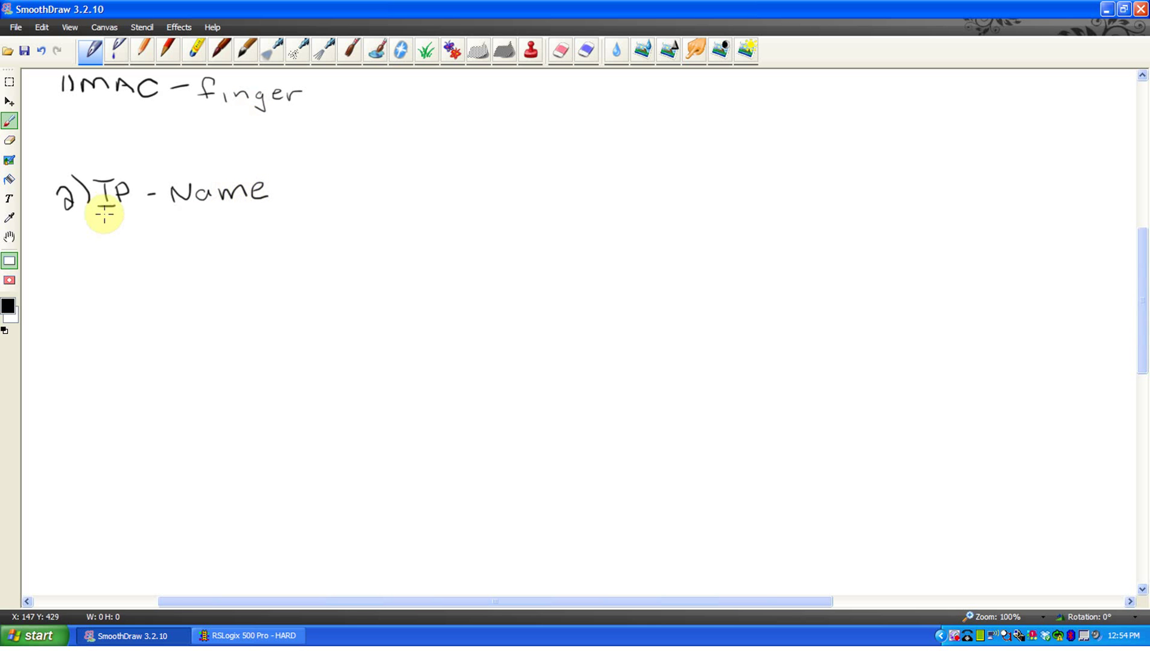
left_click_drag(100, 211, 258, 205)
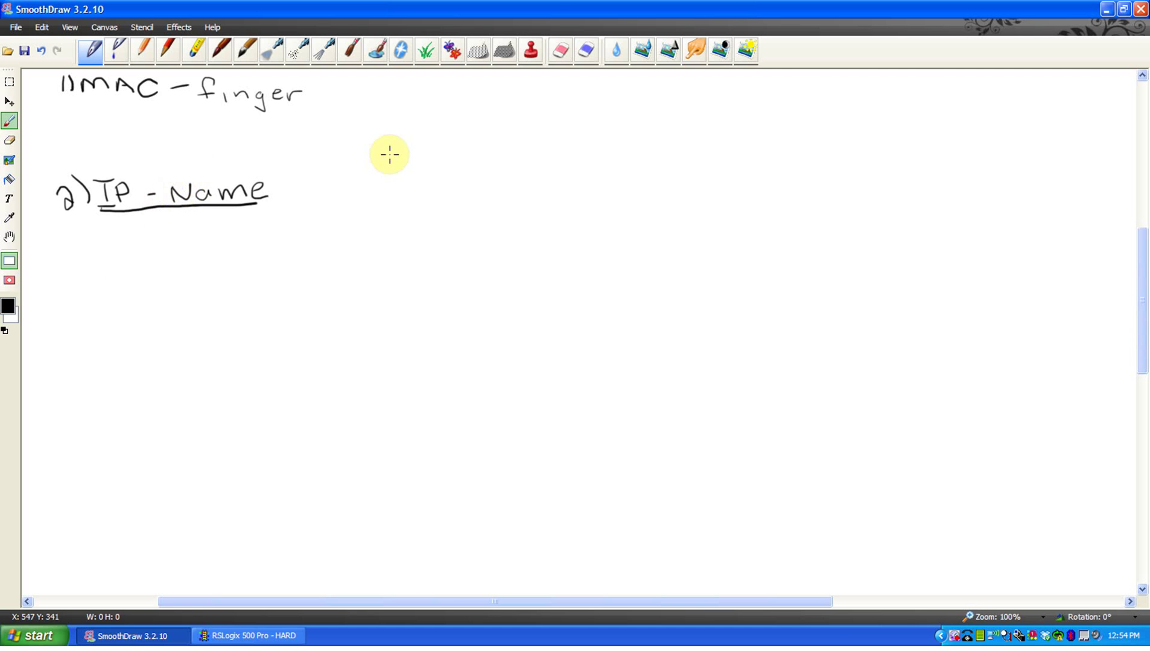
Step: Draw the table box and write the Dev heading and device number 1
left_click_drag(390, 156, 401, 439)
mouse_move(391, 157)
left_mouse_down()
mouse_move(582, 154)
mouse_move(660, 254)
mouse_move(673, 429)
mouse_move(406, 451)
mouse_move(398, 435)
left_mouse_up()
mouse_move(399, 158)
left_mouse_down()
mouse_move(401, 143)
mouse_move(424, 154)
mouse_move(443, 144)
mouse_move(417, 185)
left_mouse_up()
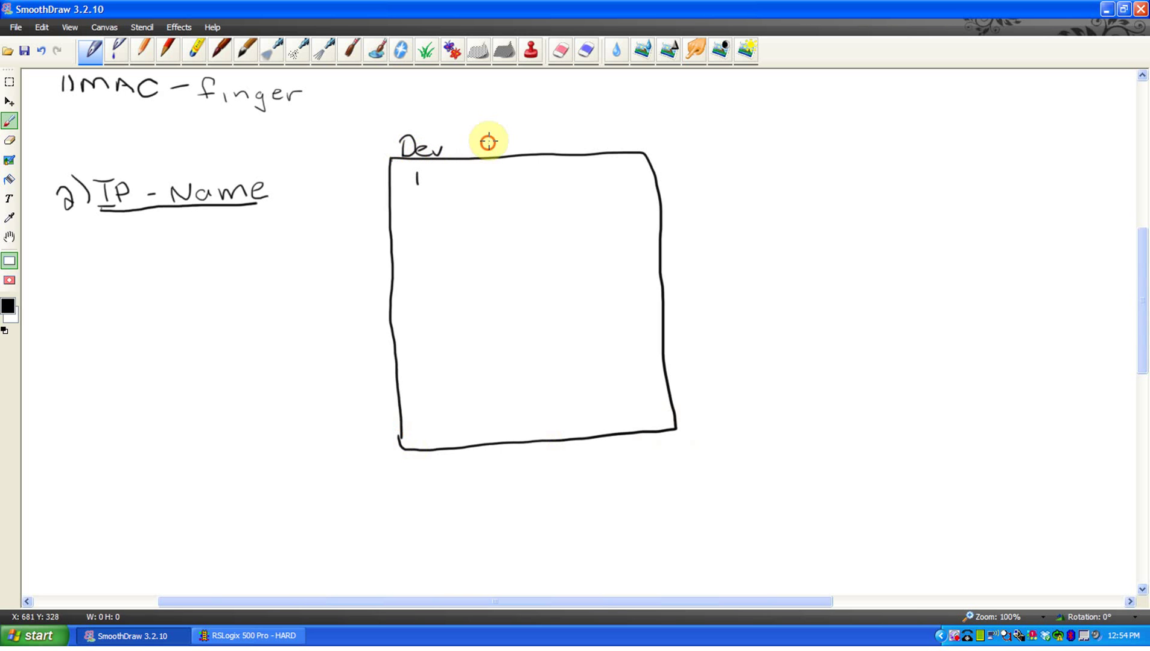
mouse_move(489, 138)
left_mouse_down()
mouse_move(592, 151)
mouse_move(589, 136)
mouse_move(606, 140)
mouse_move(567, 156)
mouse_move(562, 276)
left_mouse_up()
Step: Add MAC and IP column dividers, a row line, a downward arrow under MAC and dashes under IP
left_click_drag(471, 160, 468, 306)
left_click_drag(391, 192, 655, 188)
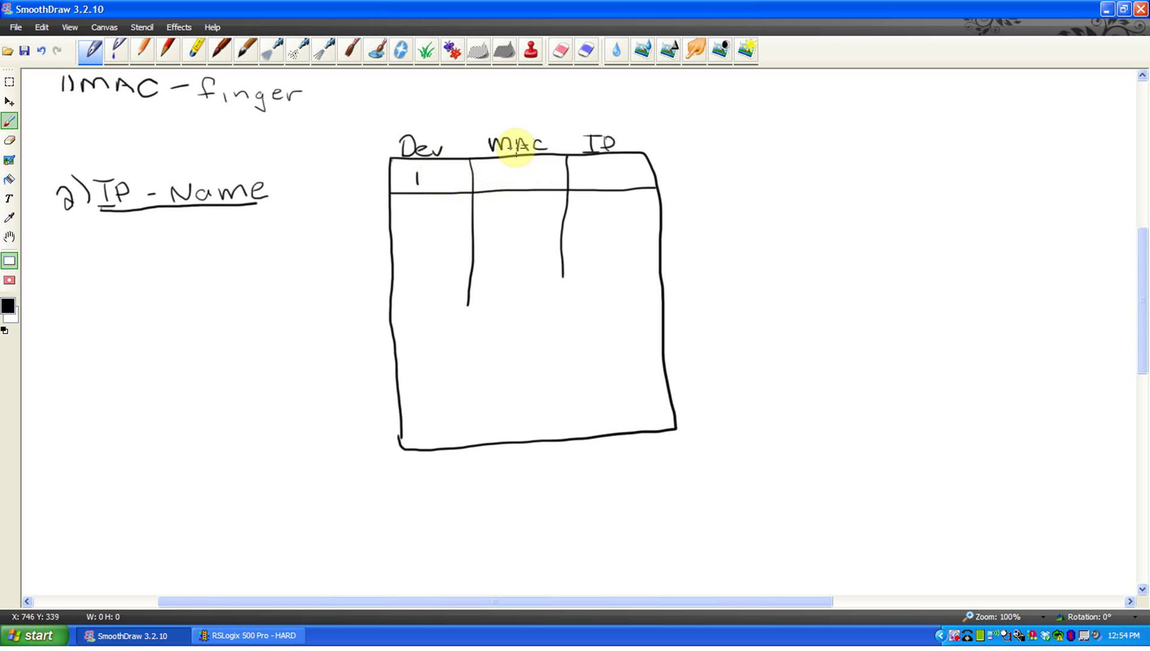
mouse_move(488, 179)
left_mouse_down()
mouse_move(528, 171)
mouse_move(497, 174)
mouse_move(517, 188)
mouse_move(527, 263)
left_mouse_up()
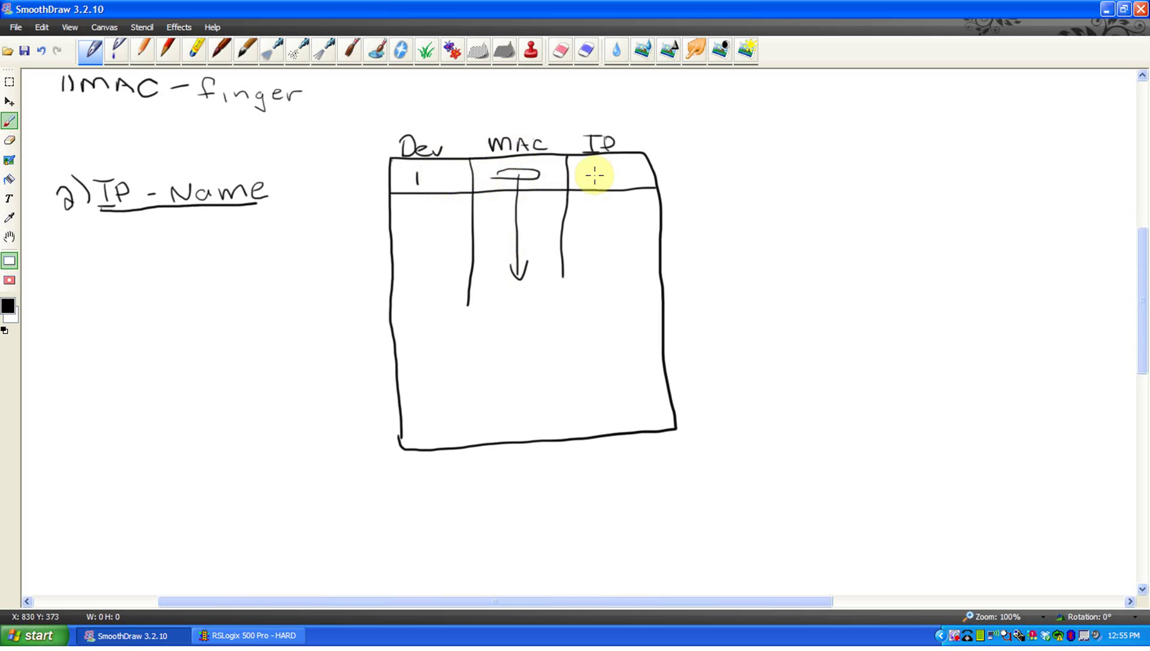
left_click_drag(585, 176, 636, 178)
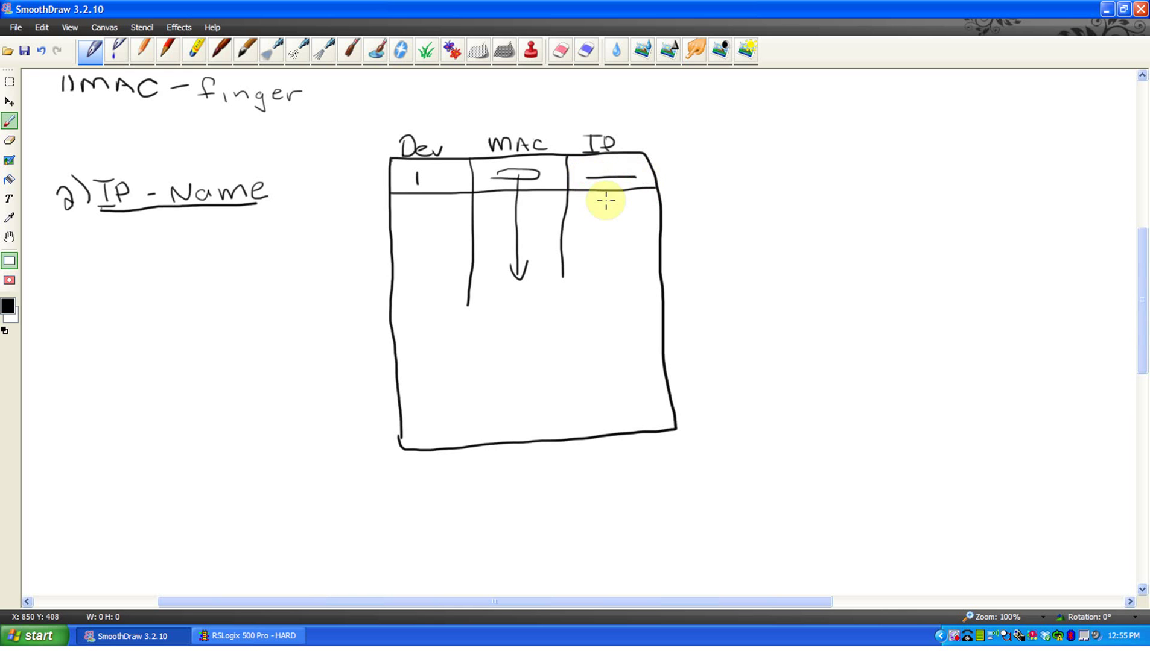
mouse_move(590, 209)
left_mouse_down()
mouse_move(630, 235)
mouse_move(631, 264)
left_mouse_up()
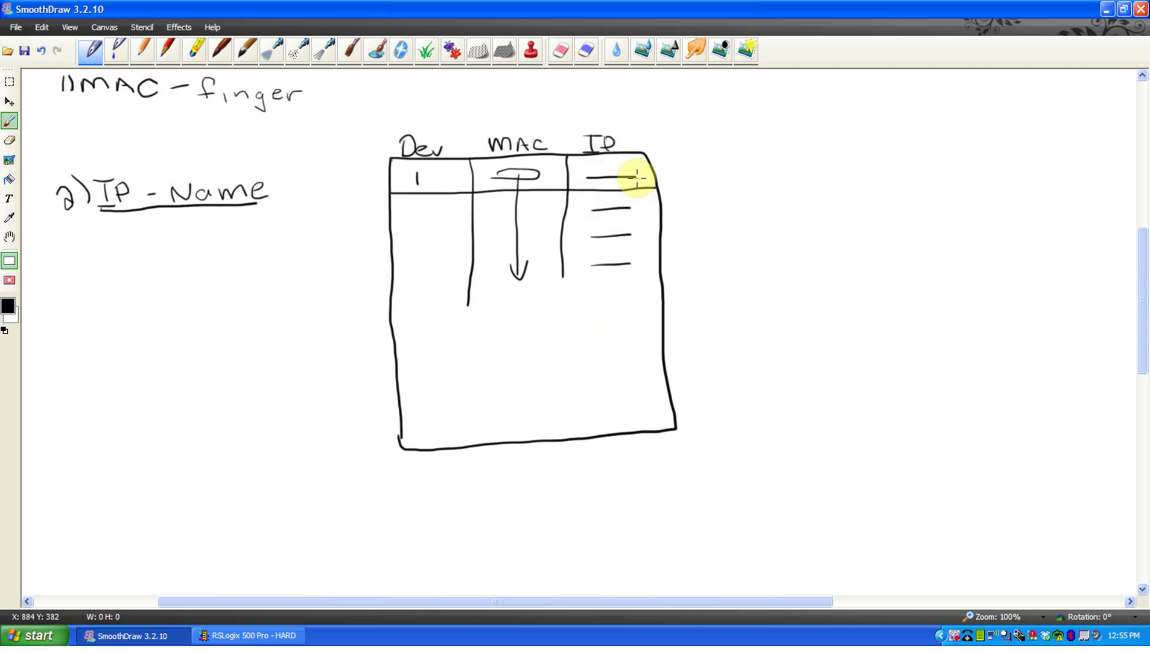
Step: Write an underlined 'Default' right of the table and 'Static' below it
left_click(700, 245)
mouse_move(700, 245)
left_mouse_down()
mouse_move(704, 256)
mouse_move(693, 244)
mouse_move(742, 260)
mouse_move(751, 244)
mouse_move(827, 240)
left_mouse_up()
mouse_move(709, 279)
left_mouse_down()
mouse_move(779, 274)
mouse_move(769, 281)
left_mouse_up()
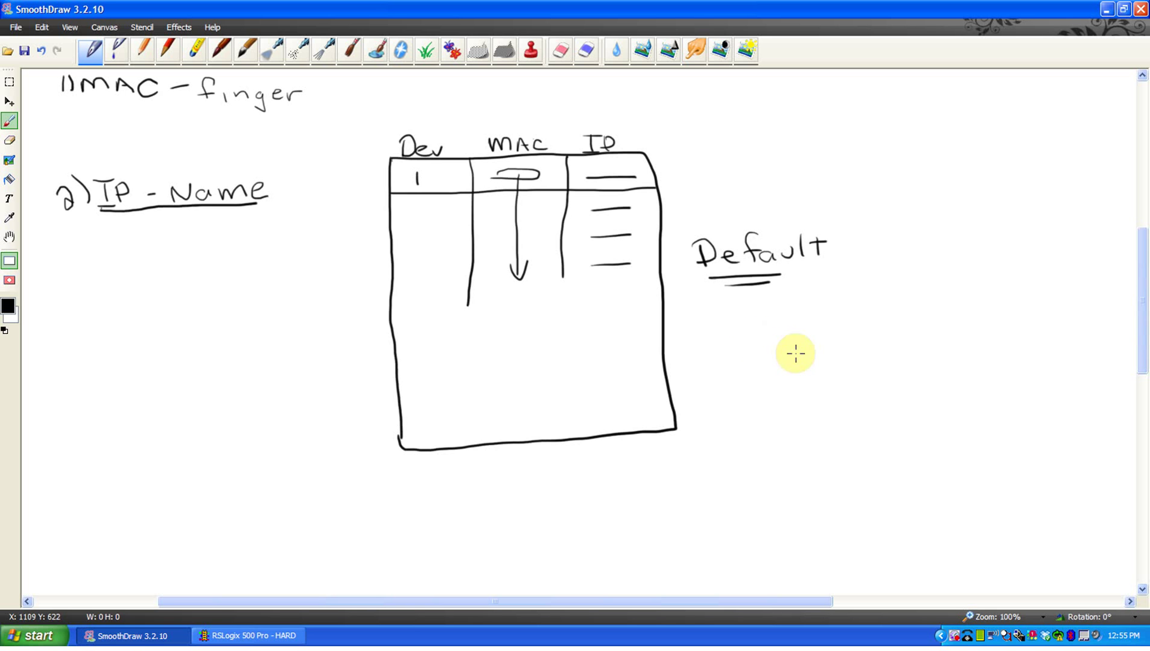
mouse_move(747, 341)
left_mouse_down()
mouse_move(754, 368)
mouse_move(777, 367)
left_mouse_up()
mouse_move(763, 350)
left_mouse_down()
mouse_move(790, 346)
mouse_move(827, 364)
left_mouse_up()
left_click_drag(817, 348, 835, 347)
left_click(839, 348)
left_click_drag(840, 354, 861, 363)
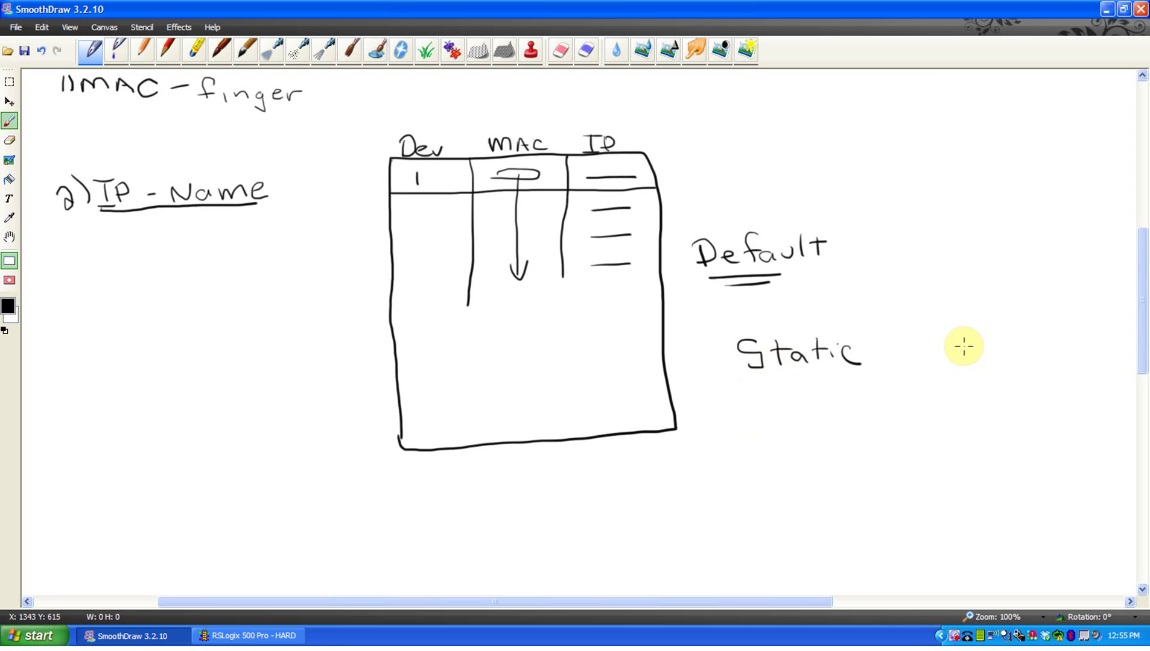
Step: Write 'Bootp', underline Static and Bootp, draw a Bootp-to-Static arrow and an asterisk in the table
mouse_move(969, 336)
left_mouse_down()
mouse_move(970, 351)
mouse_move(1037, 367)
mouse_move(1048, 357)
left_mouse_up()
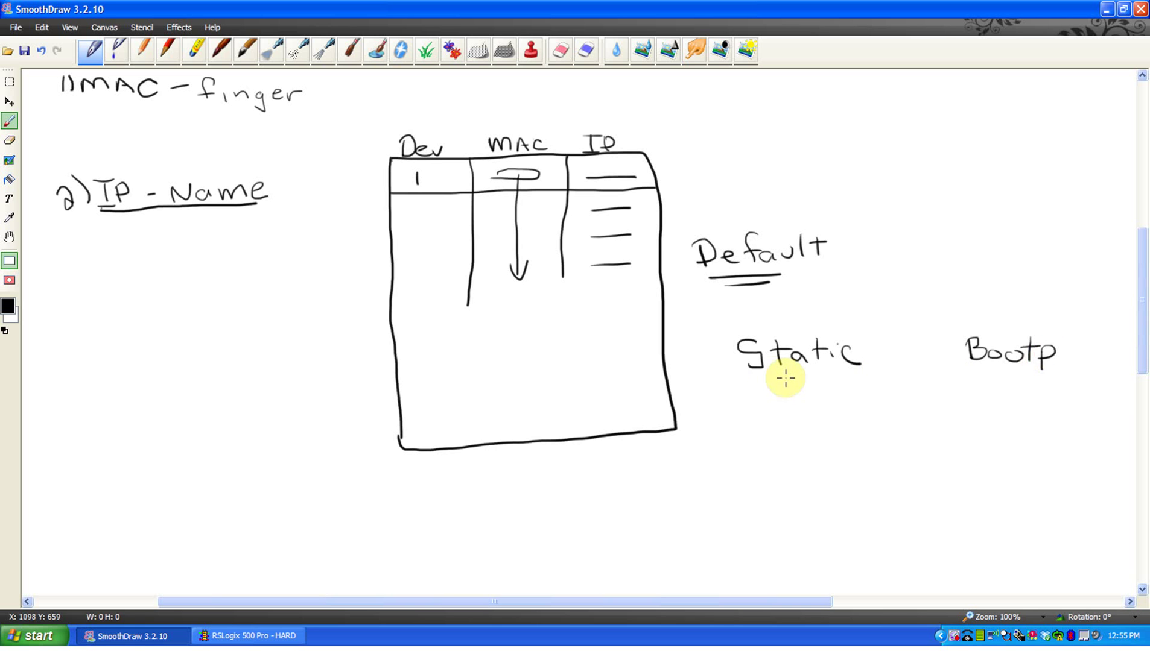
left_click_drag(775, 377, 782, 377)
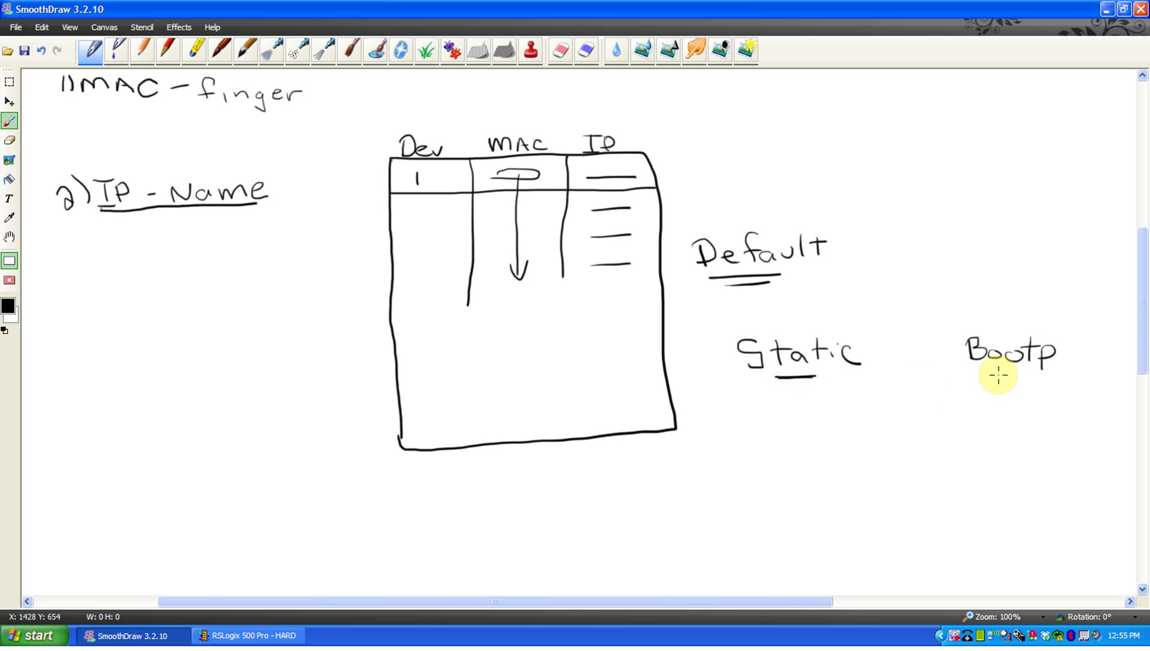
left_click_drag(992, 378, 1027, 378)
mouse_move(1006, 334)
left_mouse_down()
mouse_move(954, 301)
mouse_move(859, 312)
mouse_move(839, 329)
mouse_move(856, 331)
left_mouse_up()
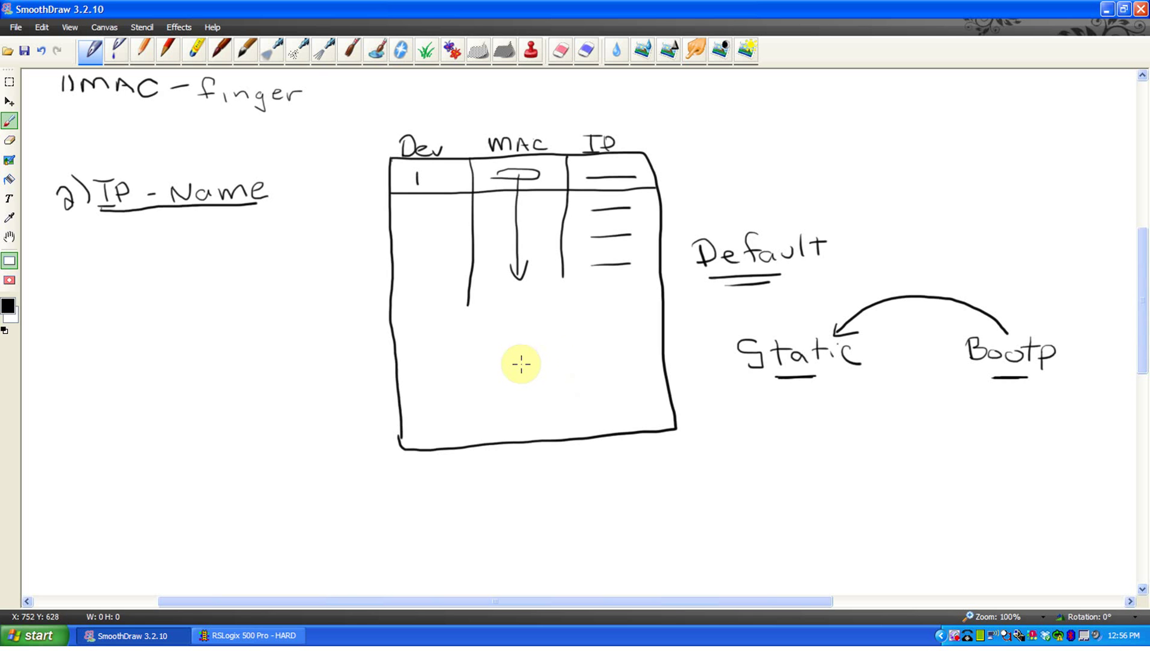
left_click_drag(519, 378, 523, 372)
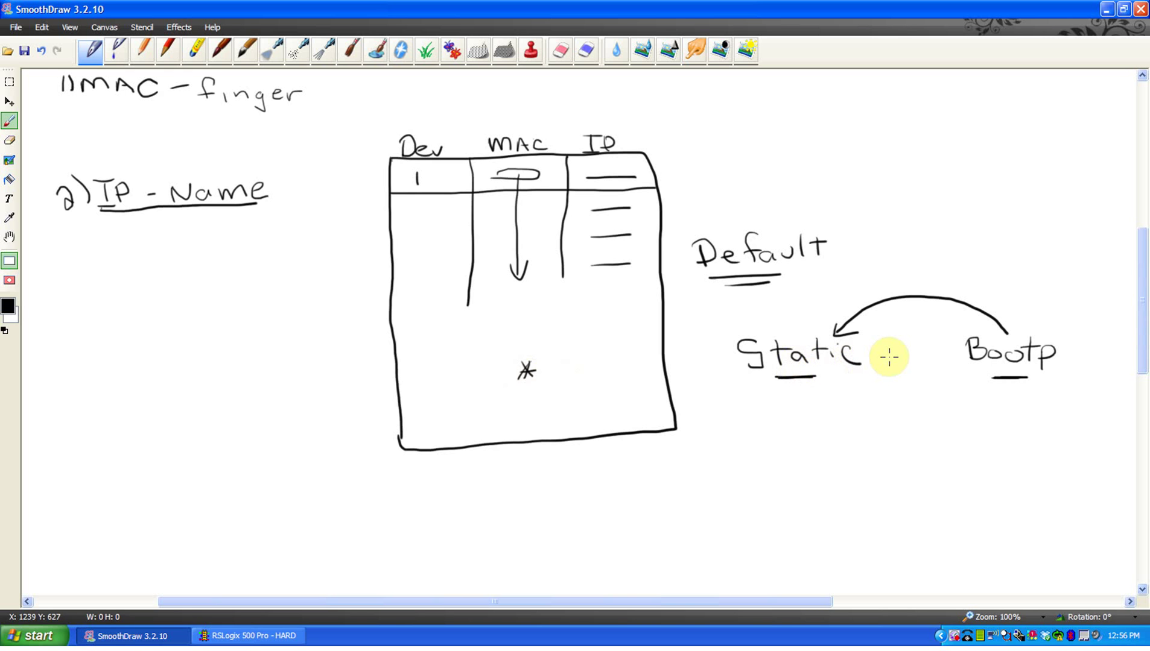
Step: Return to RSLogix and verify Channel 1 still holds static IP 192.168.160.200, then close the dialog
left_click(255, 638)
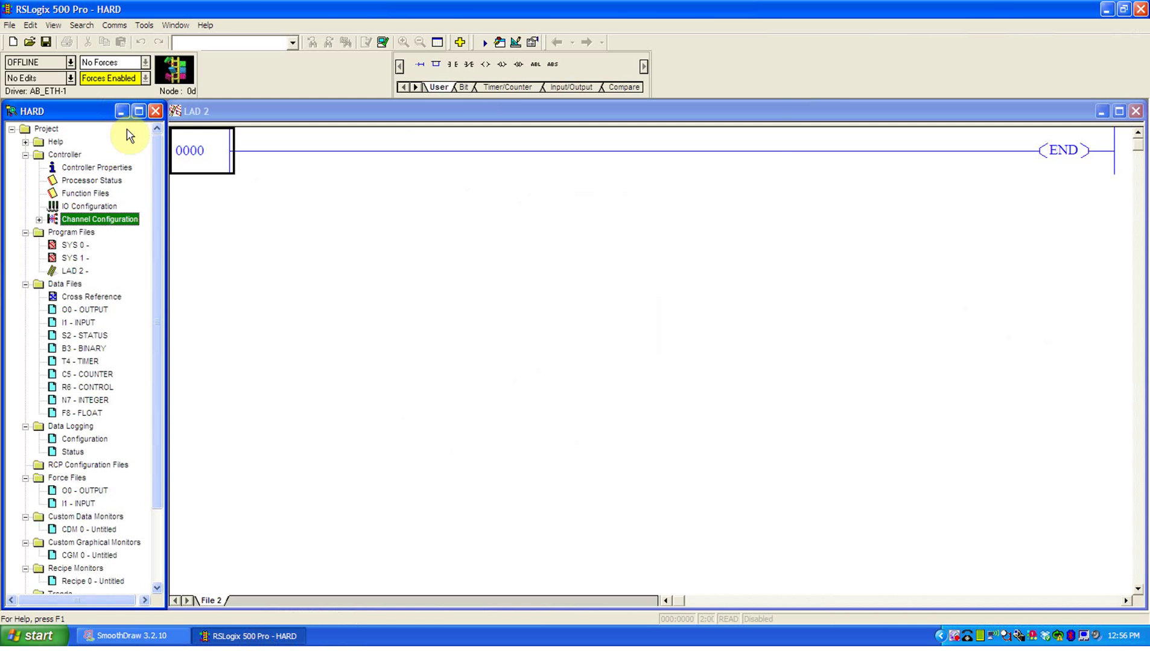
double_click(117, 219)
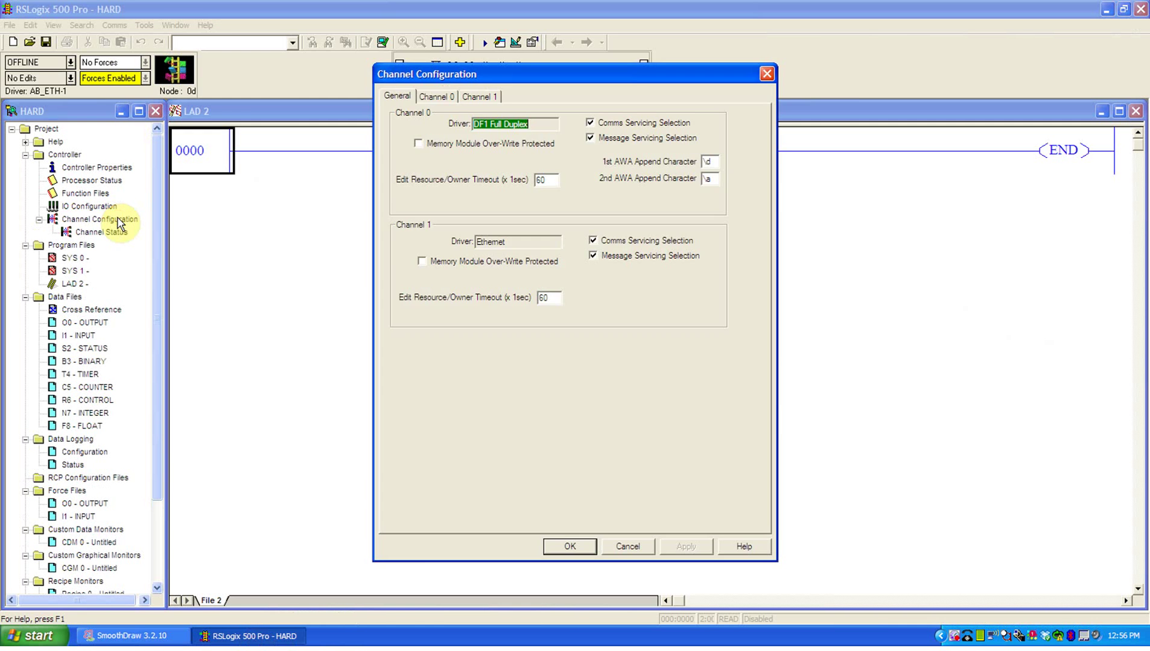
left_click(479, 97)
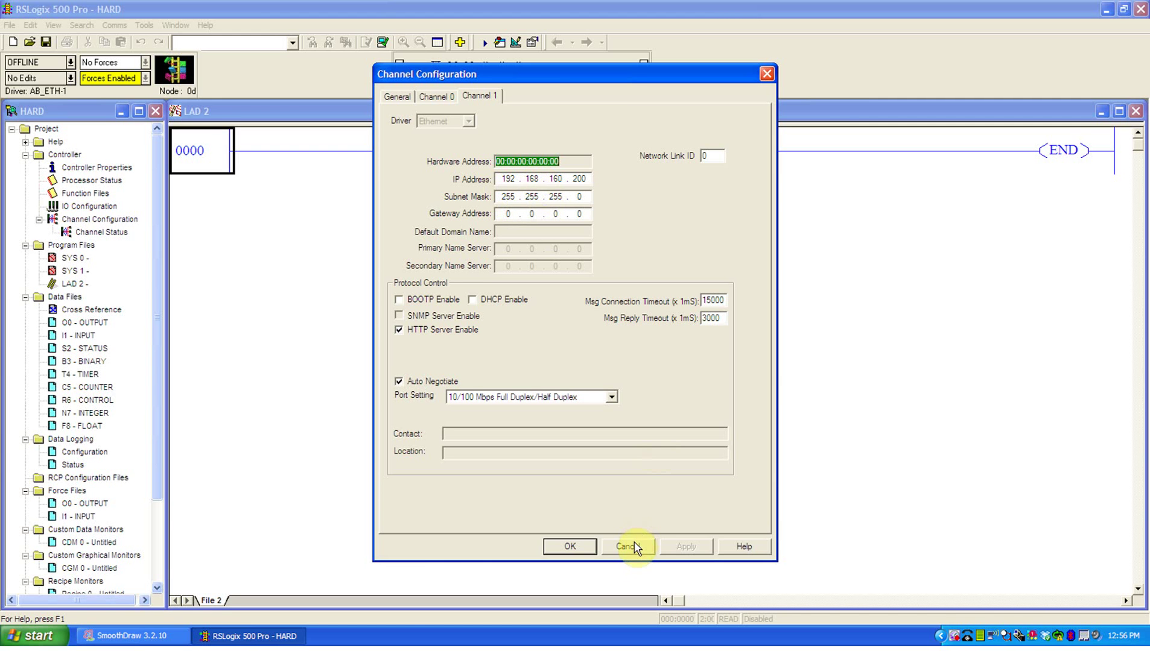
left_click(584, 548)
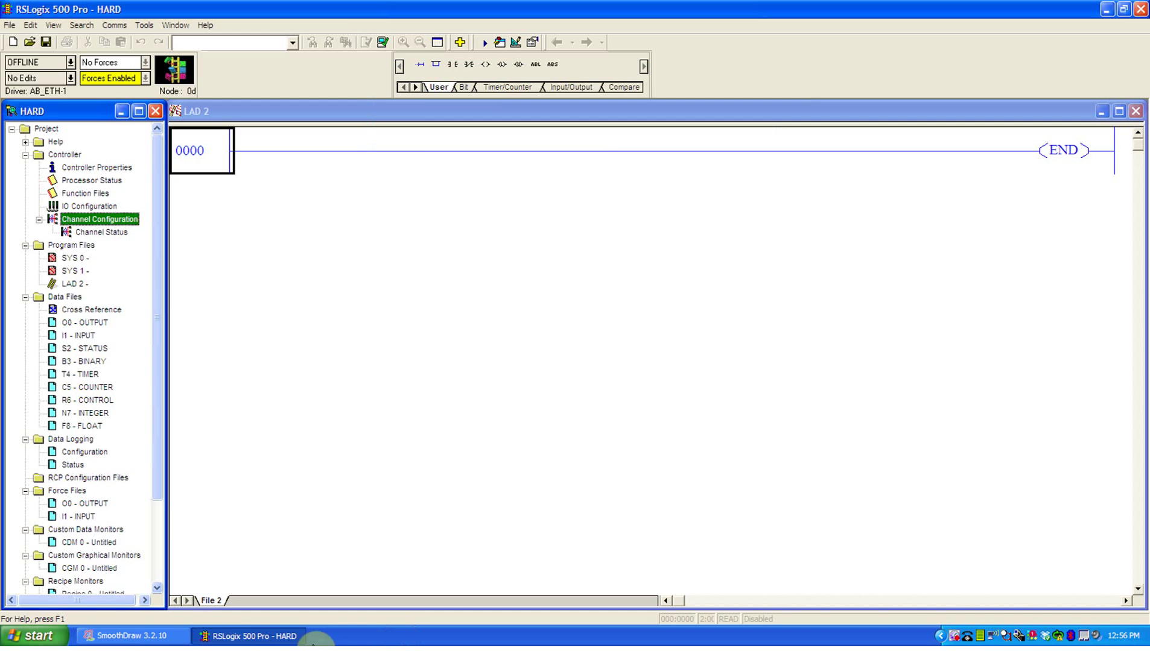
Step: Back on the SmoothDraw whiteboard, draw a pen line through 'Bootp' and handwrite 'Static' under it
left_click(125, 637)
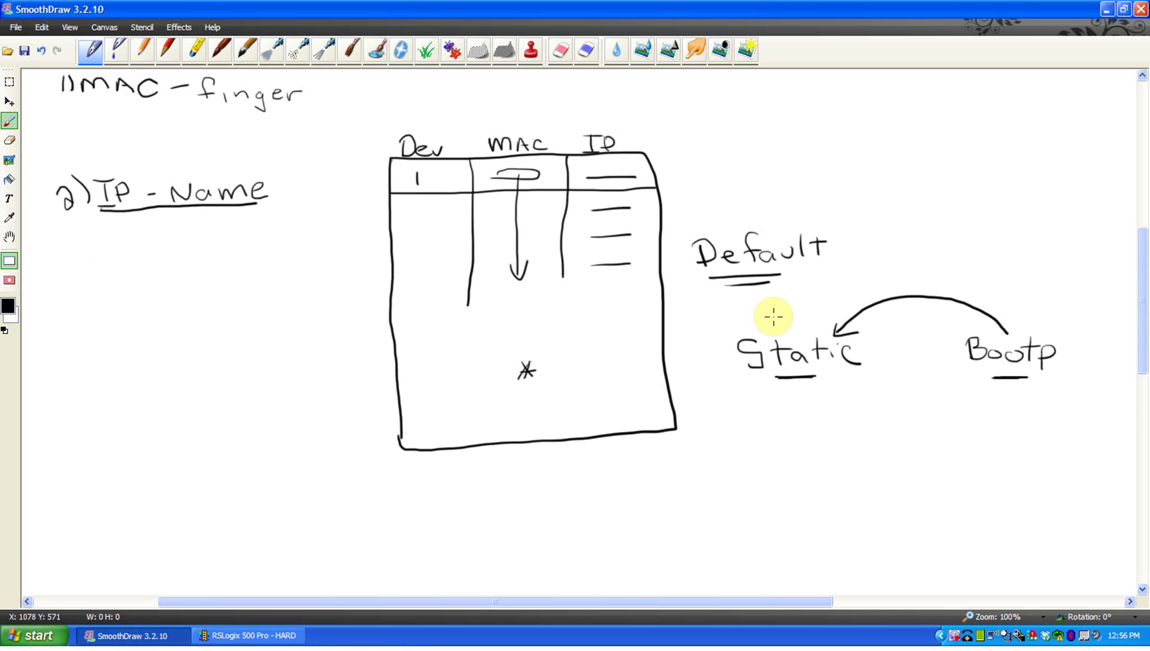
left_click_drag(950, 353, 1067, 361)
mouse_move(990, 403)
left_mouse_down()
mouse_move(968, 427)
mouse_move(1007, 428)
left_mouse_up()
mouse_move(995, 415)
left_mouse_down()
mouse_move(1035, 420)
mouse_move(1034, 405)
mouse_move(1056, 429)
left_mouse_up()
left_click_drag(1046, 415, 1091, 420)
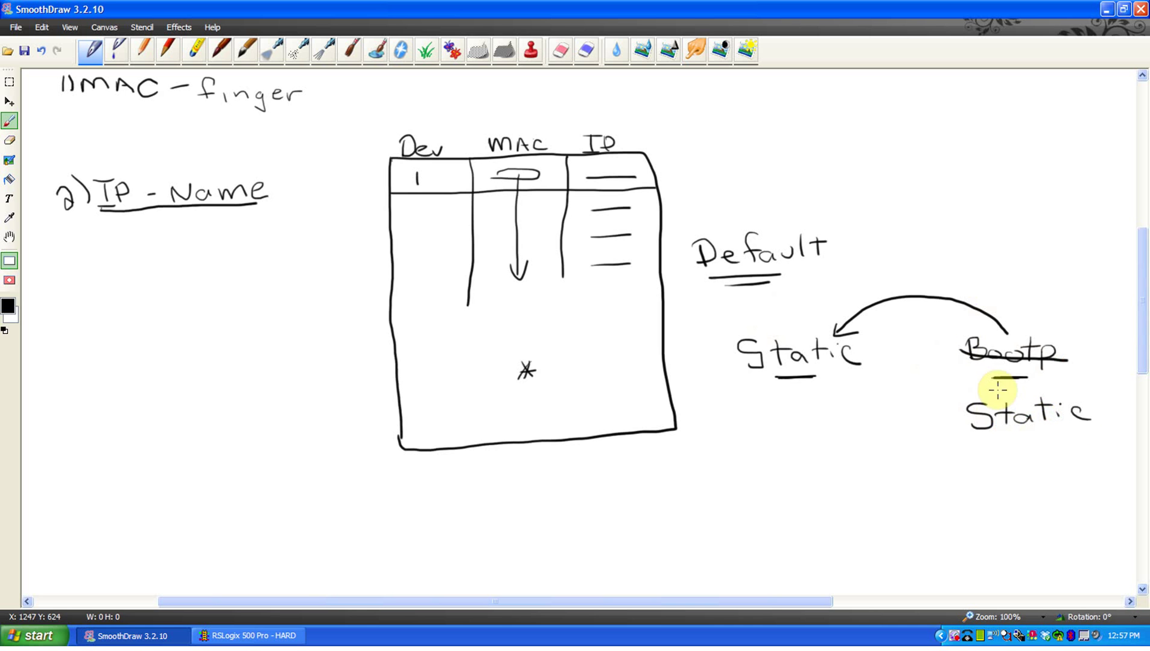